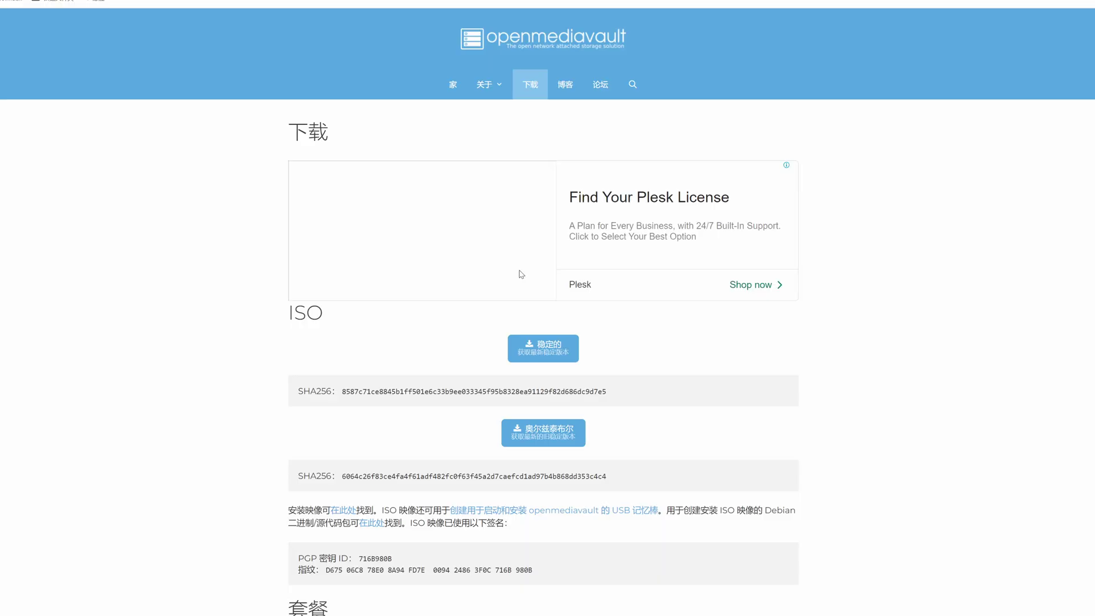
Step: Scroll the openmediavault download page to the stable ISO and its SHA256 checksum
scroll(537, 302, down, 1)
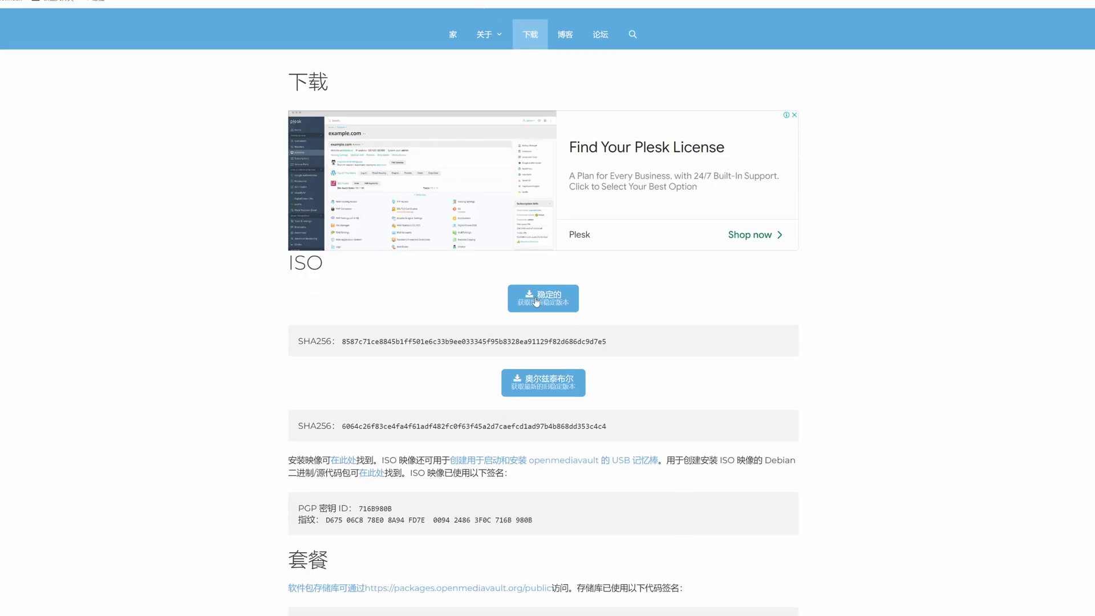
Step: Start the 稳定的 (stable) openmediavault ISO download
click(546, 297)
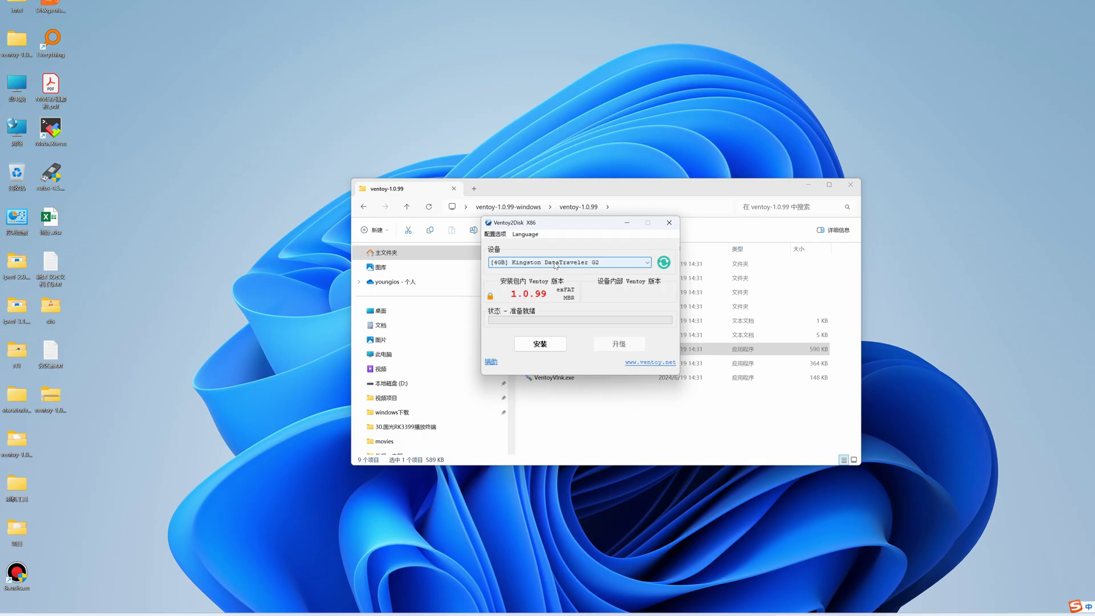
Step: Install Ventoy 1.0.99 on the 4GB Kingston stick, confirm formatting, and paste ventoy-1.0.99-windows.zip onto it
click(540, 344)
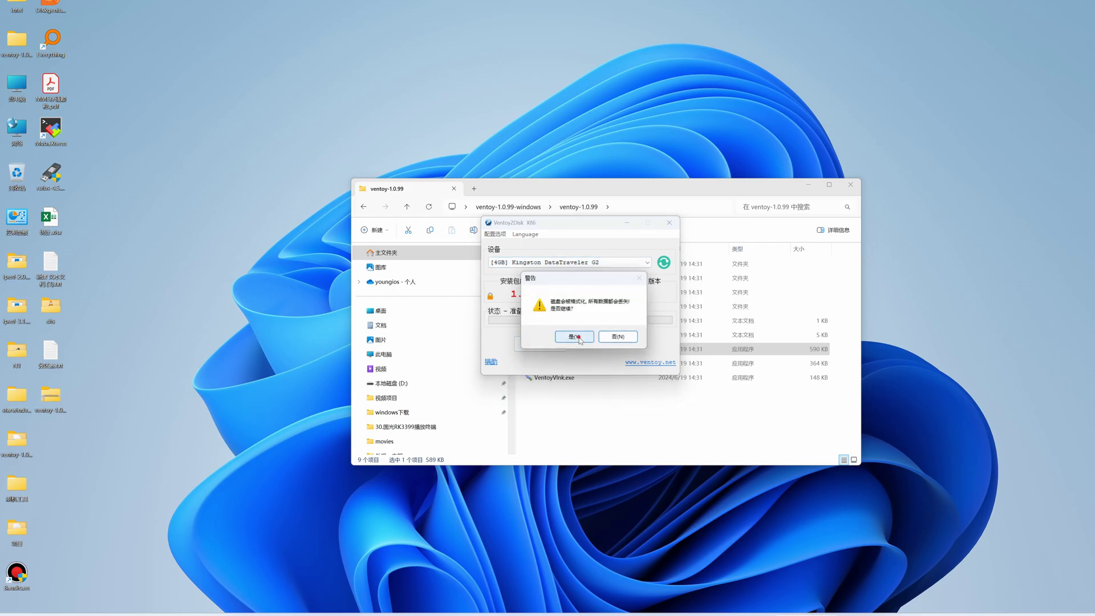
click(574, 337)
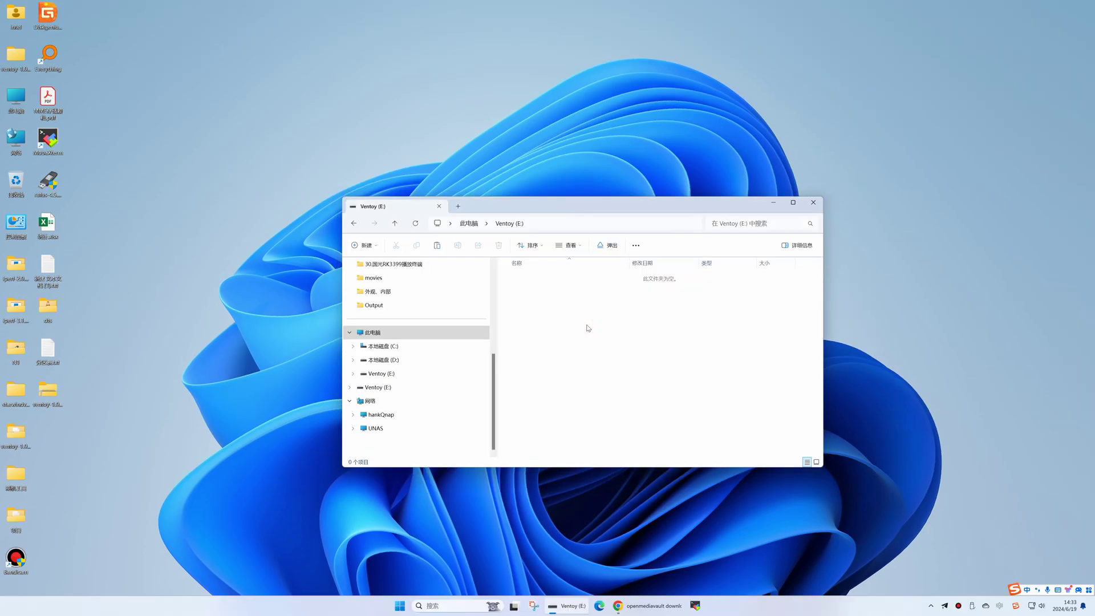
key(ctrl+v)
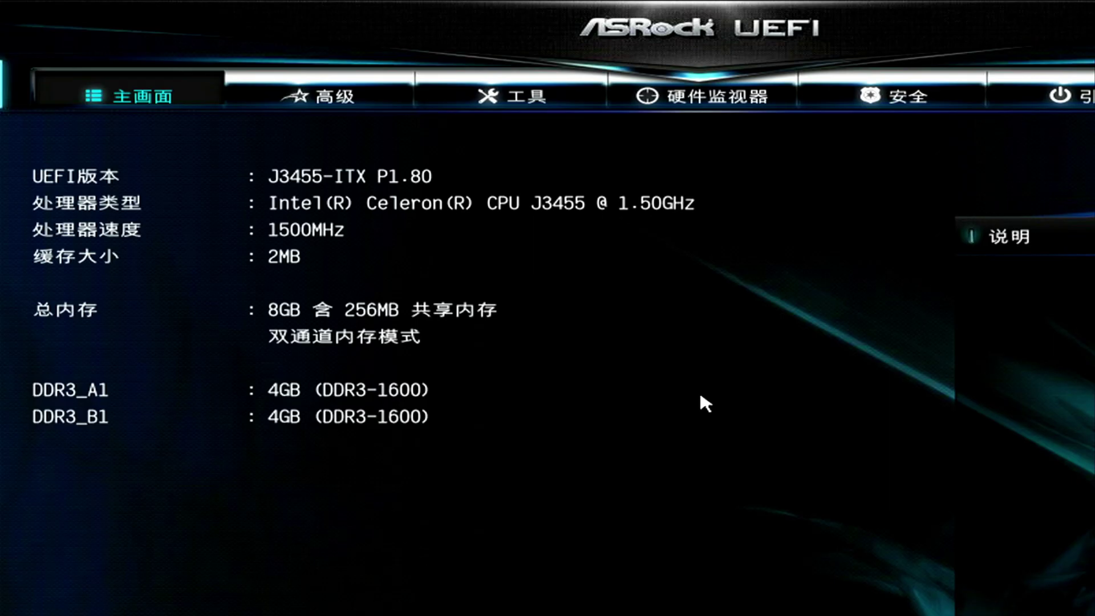
Step: Set UEFI: KingstonDataTraveler G2 as Boot Option #1 and save and reboot with F10
key(Right)
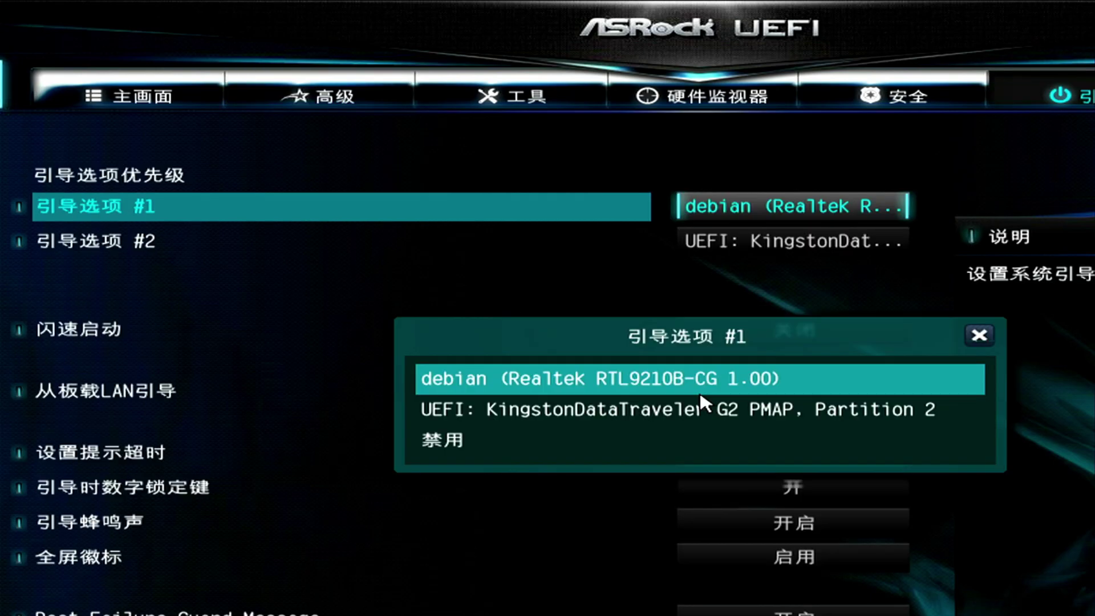
key(Down)
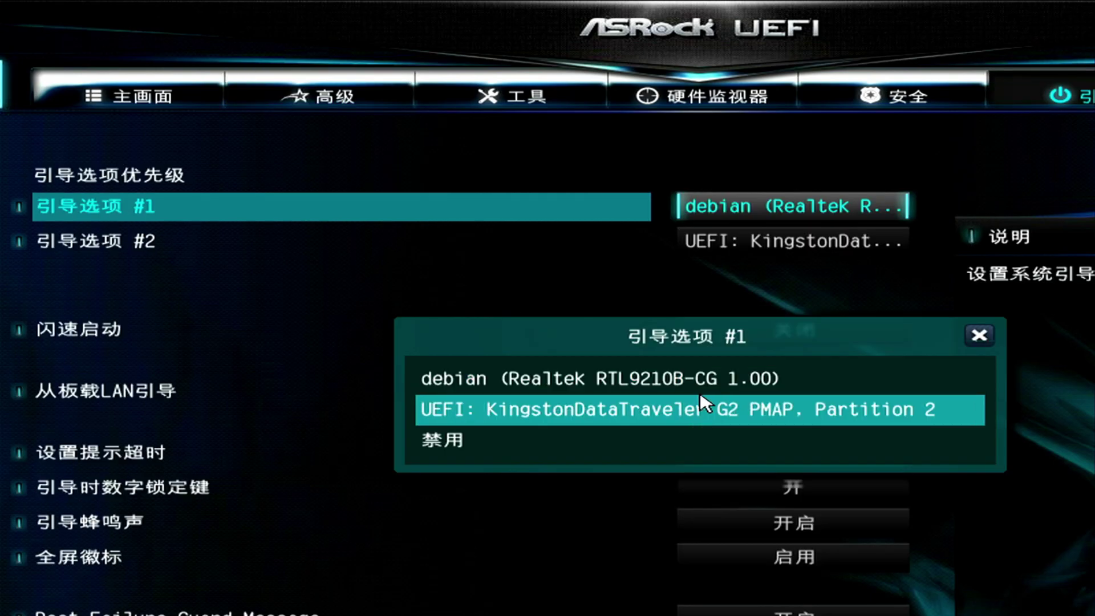
click(701, 398)
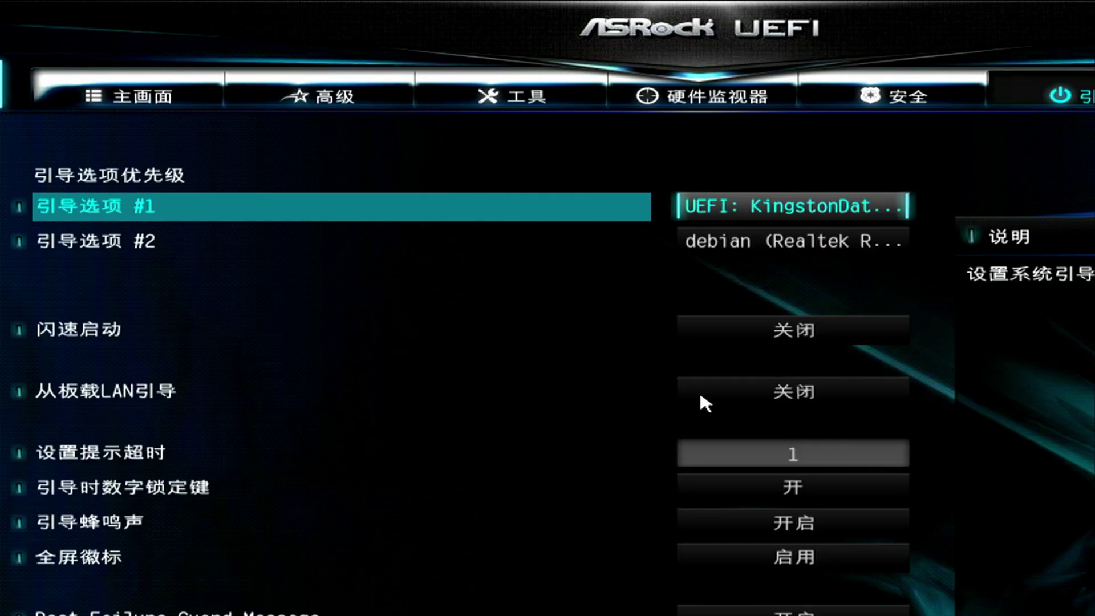
key(F10)
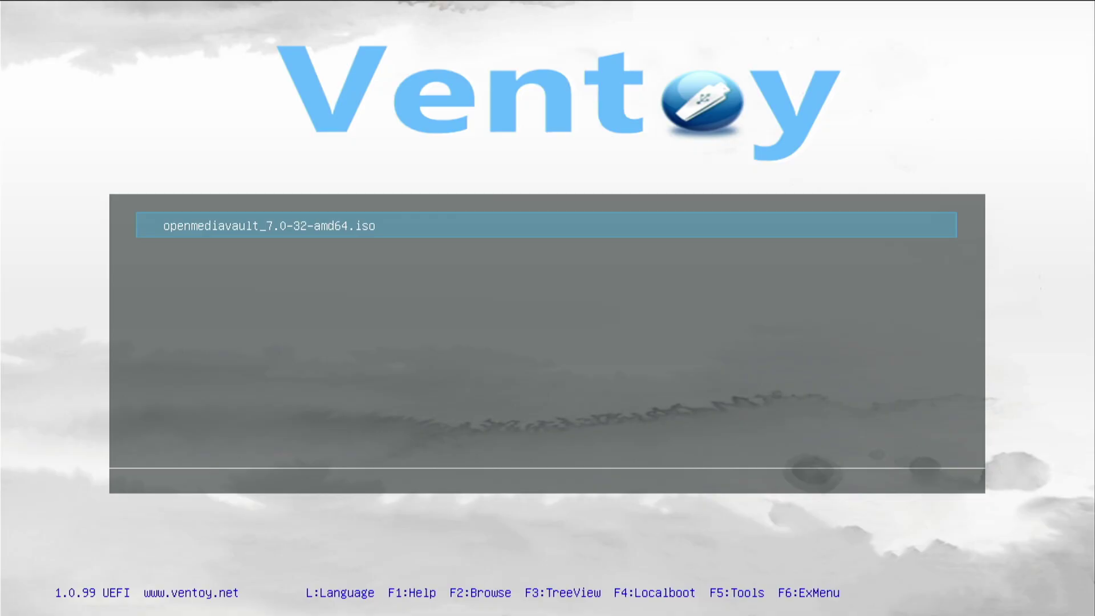
Step: Boot openmediavault_7.0-32-amd64.iso from Ventoy, start Install, and choose Chinese (Simplified)
key(Return)
key(Return)
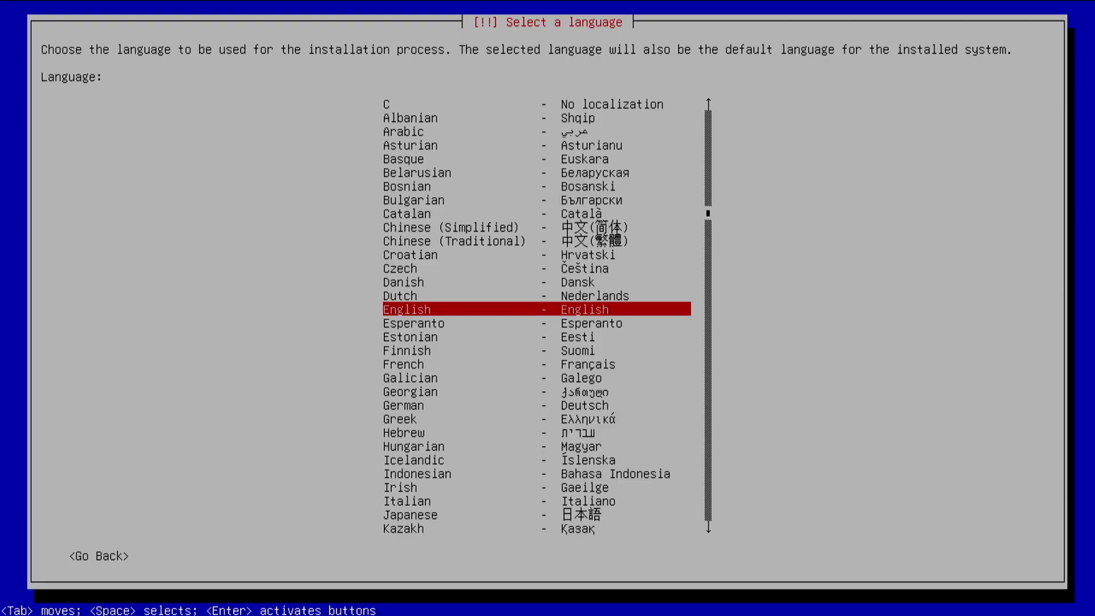
key(Up)
key(Up)
key(Up)
key(Up)
key(Up)
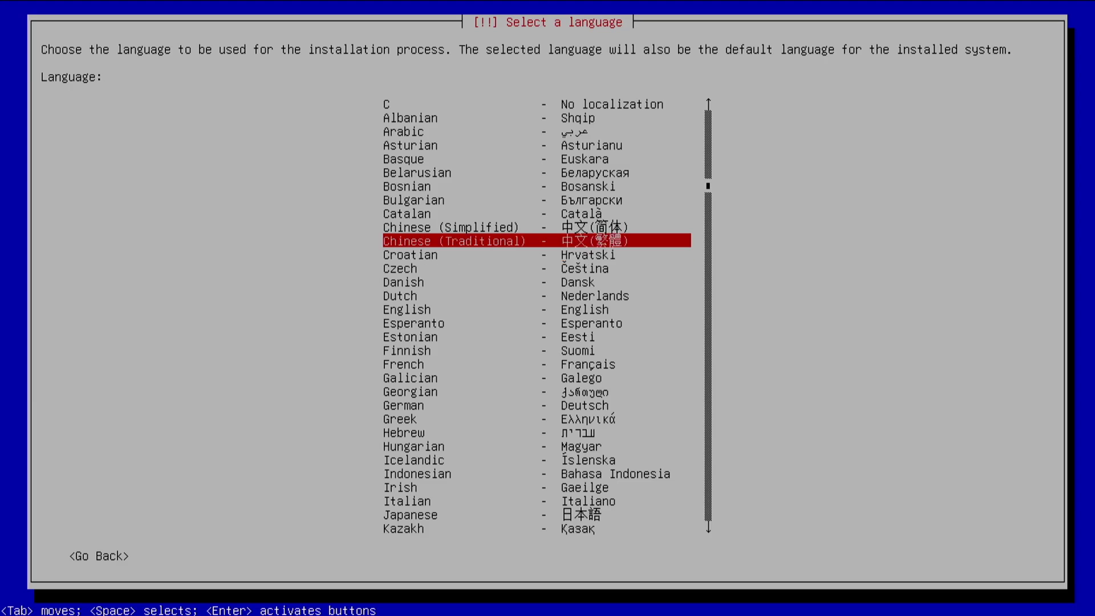
key(Up)
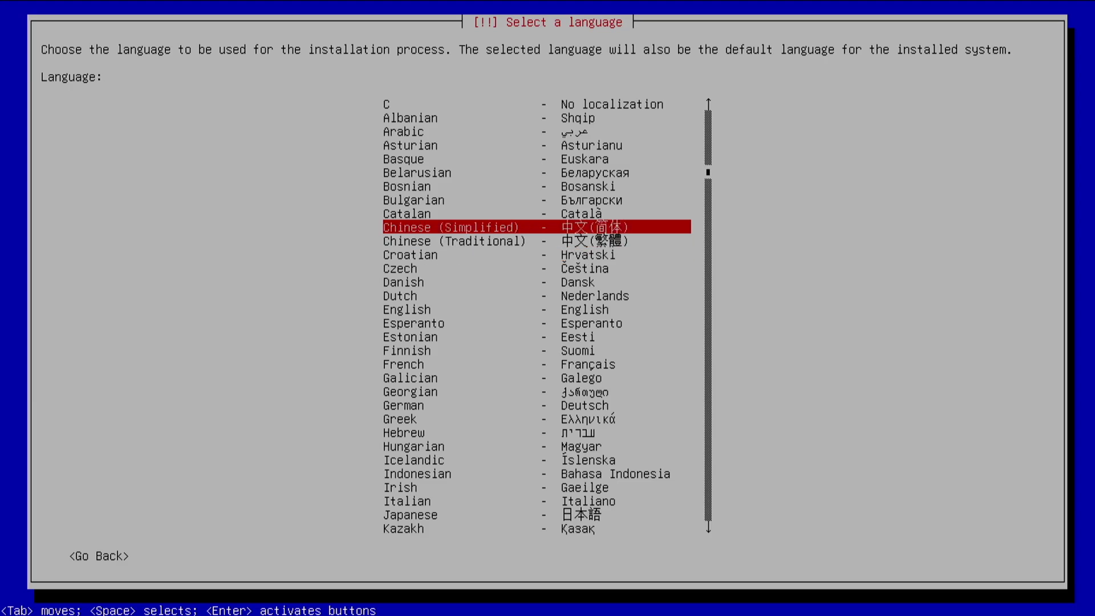
key(Return)
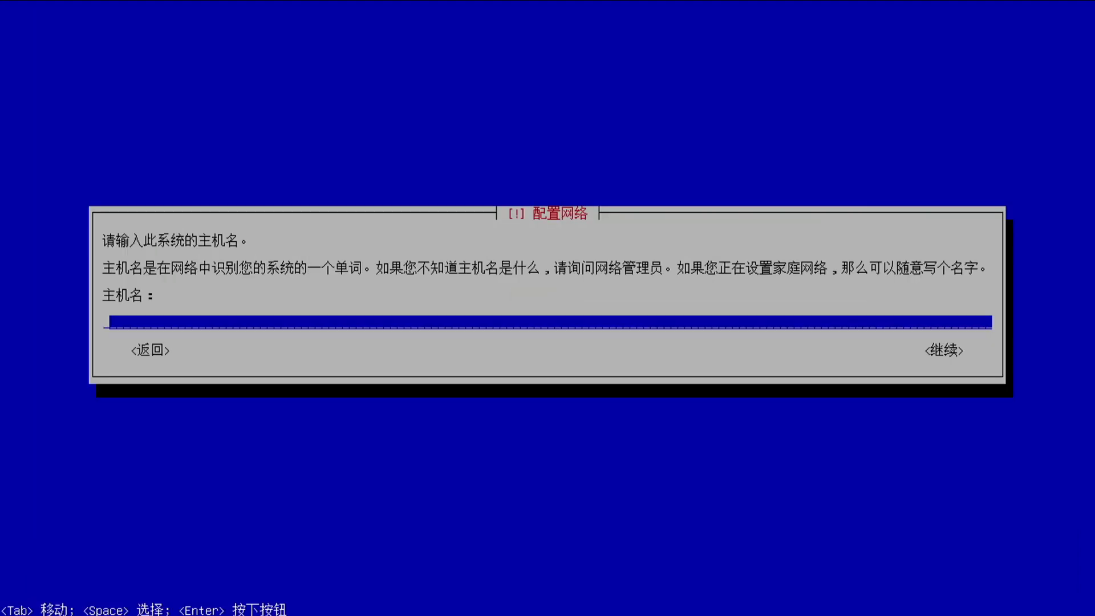
Step: Set hostname omv, use China's mirrors.tuna.tsinghua.edu.cn mirror, and finish the installation
text(omv)
key(Return)
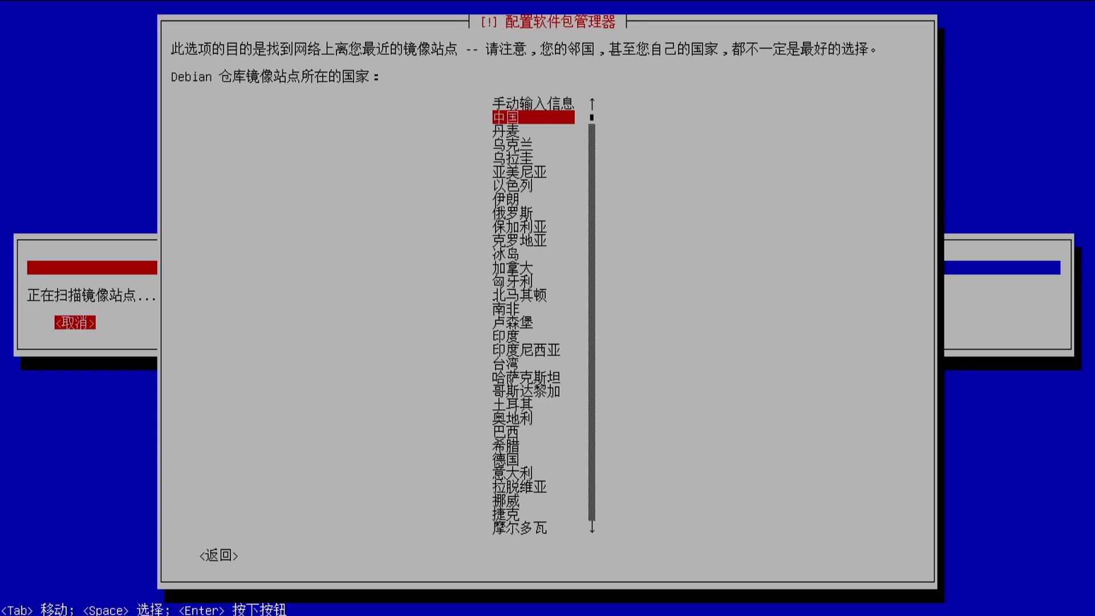
key(Return)
key(Down)
key(Down)
key(Down)
key(Down)
key(Down)
key(Down)
key(Down)
key(Down)
key(Down)
key(Down)
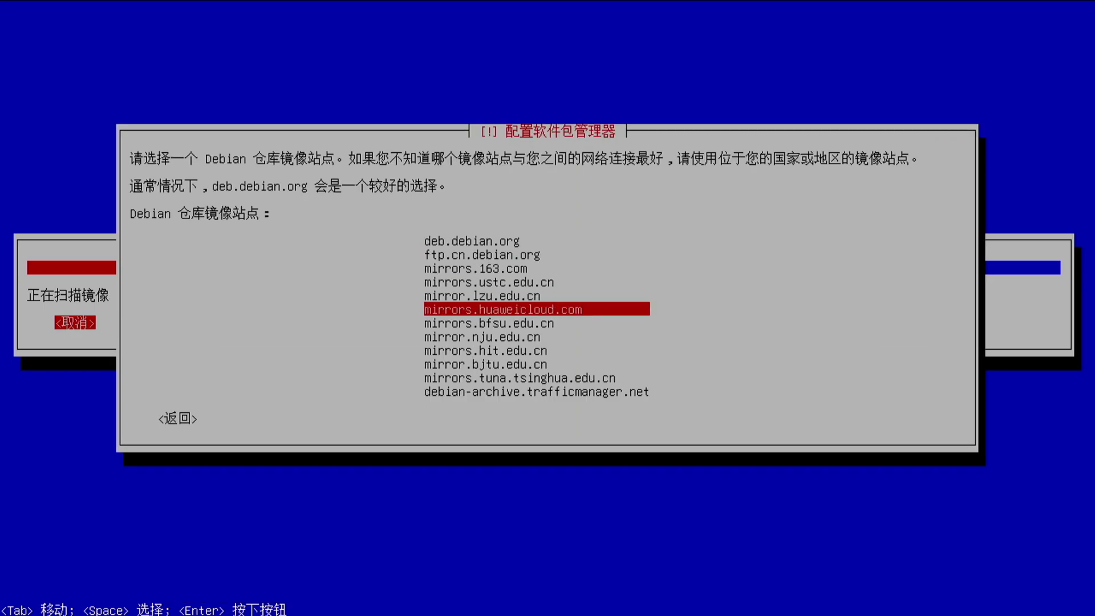
key(Return)
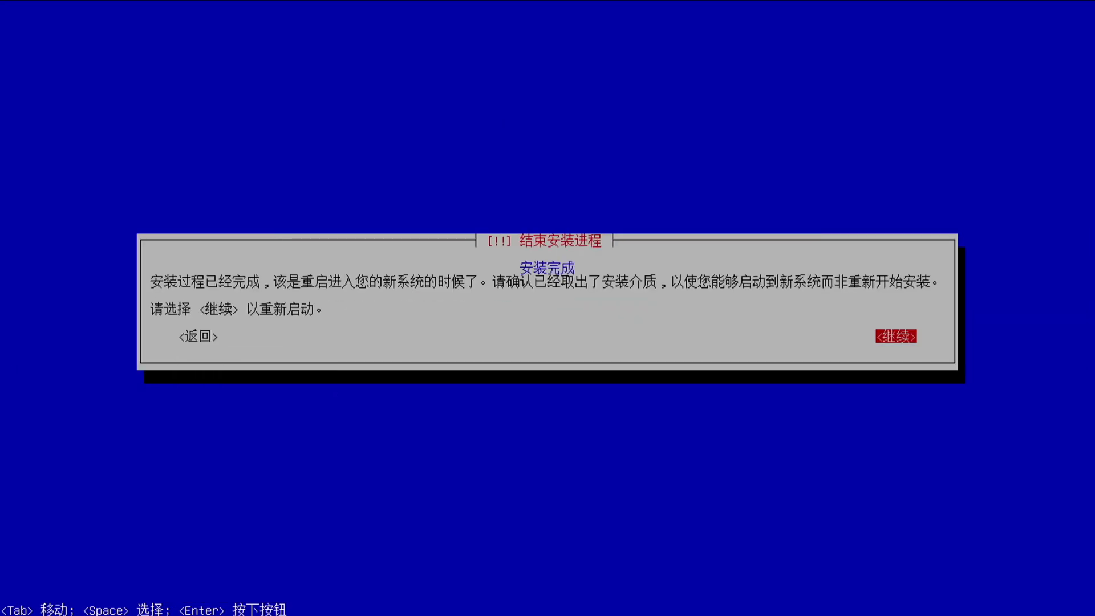
key(Return)
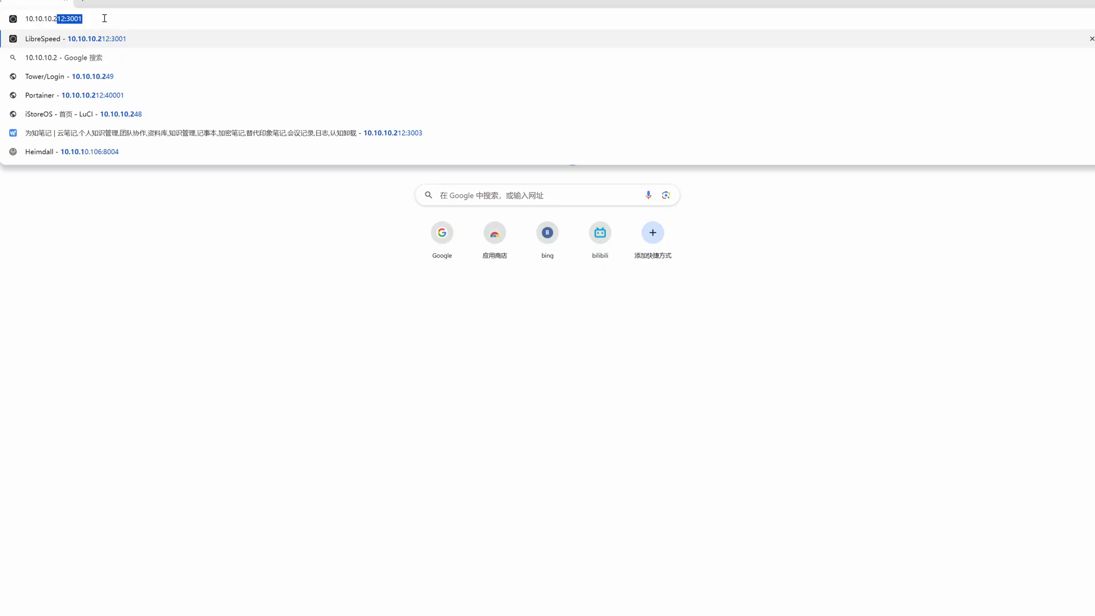
Step: Load the NAS workbench at 10.10.10.248 in Chrome
text(48)
key(Return)
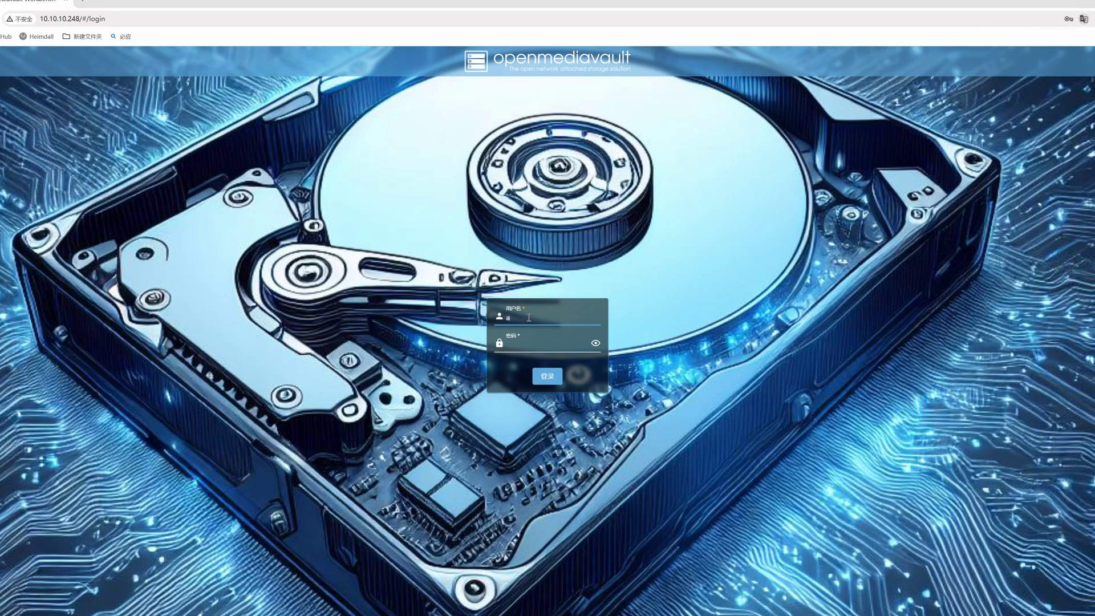
Step: Log in to the workbench with the default admin account
text(admin)
key(Tab)
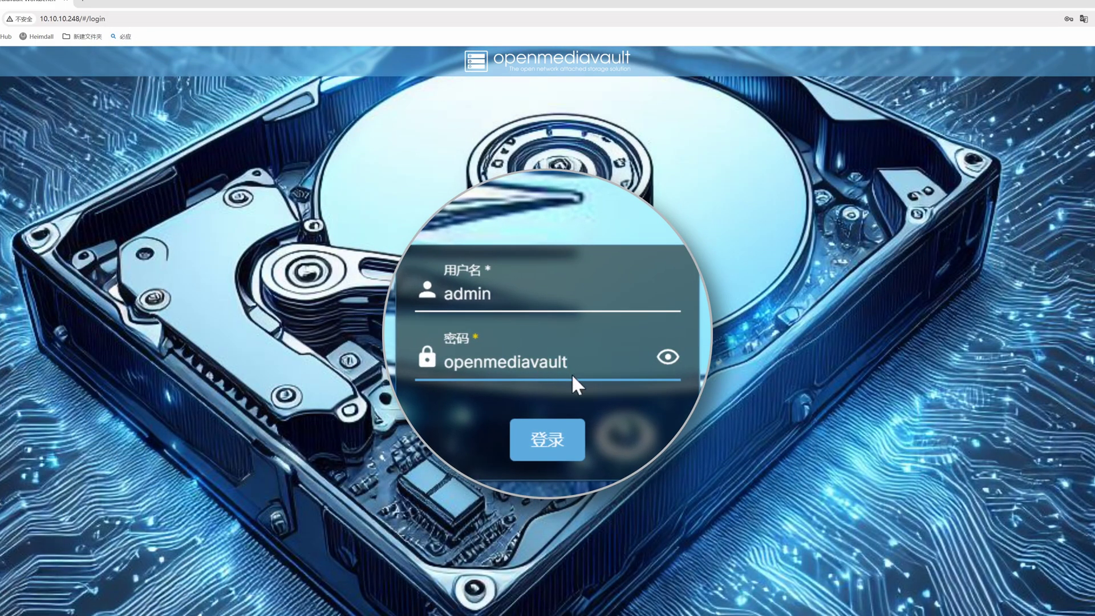
click(546, 440)
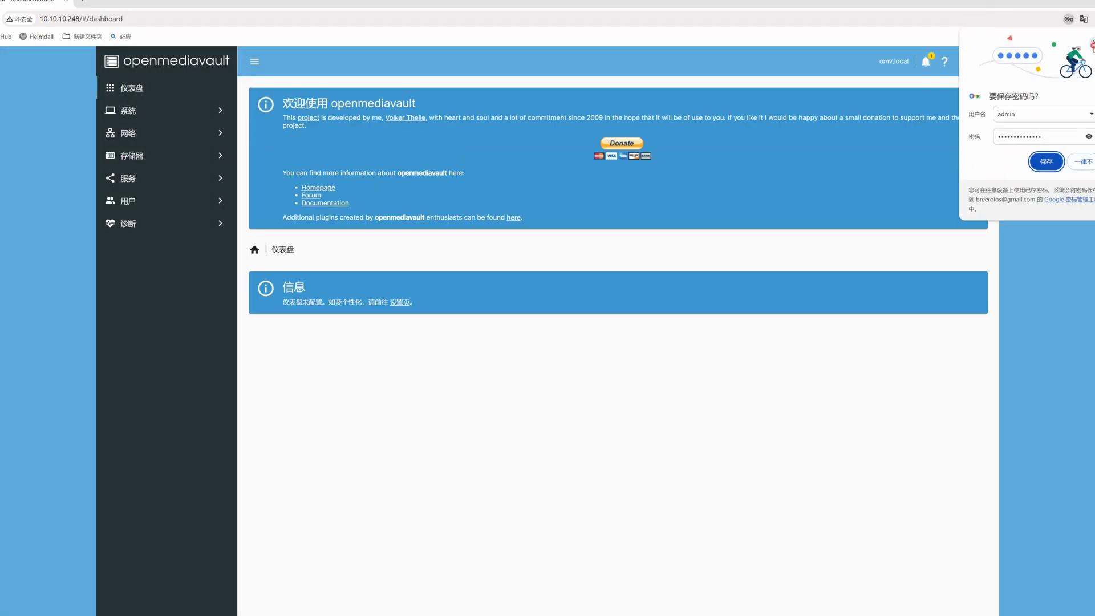
Step: Change the admin password via the user menu's 更改密码, entering the new password twice, and save
click(963, 61)
click(969, 117)
click(272, 127)
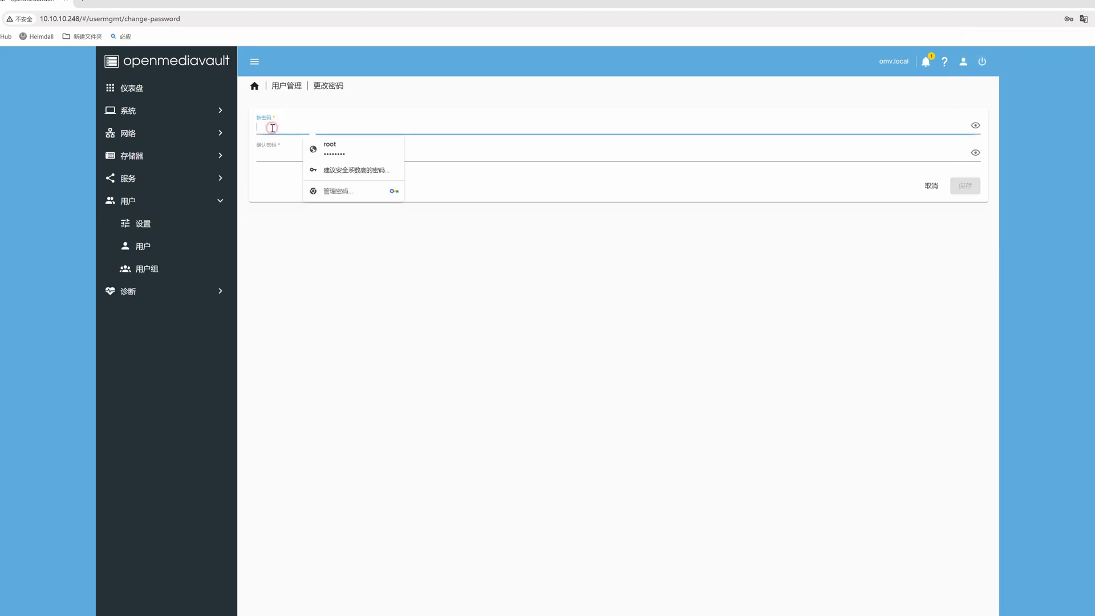
text(123456789)
key(Tab)
text(123)
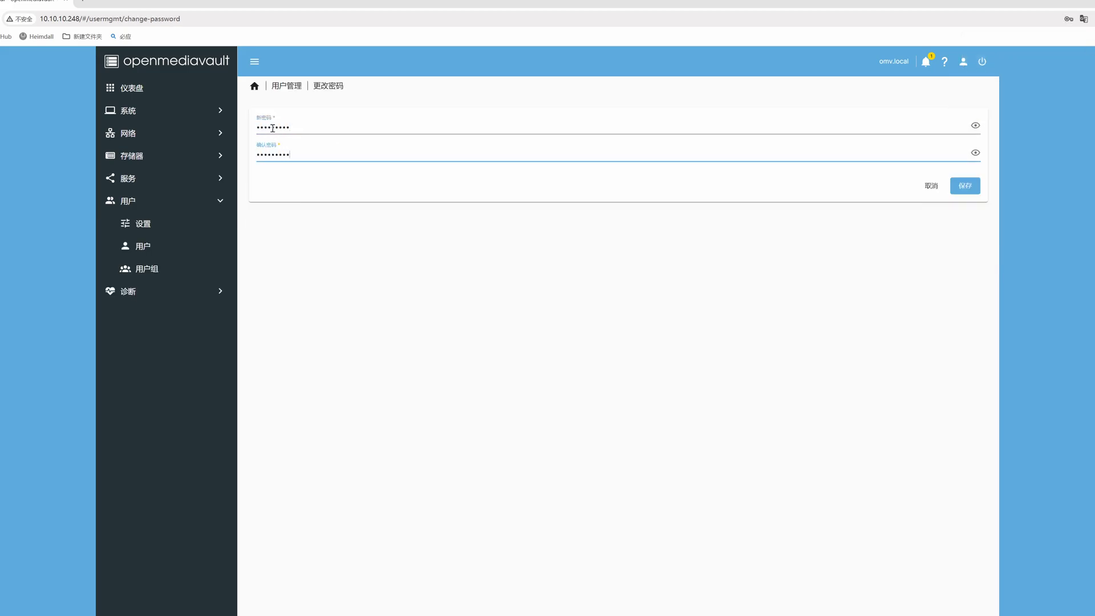
click(961, 184)
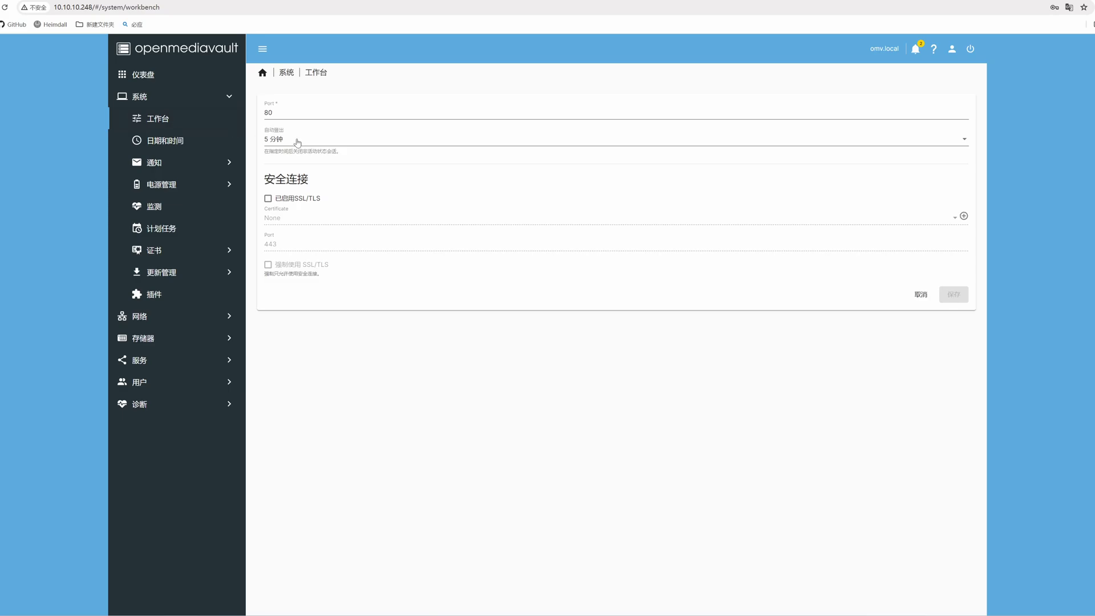
Step: Set the workbench 自动登出 to 30 分钟 and save and apply the settings
click(296, 142)
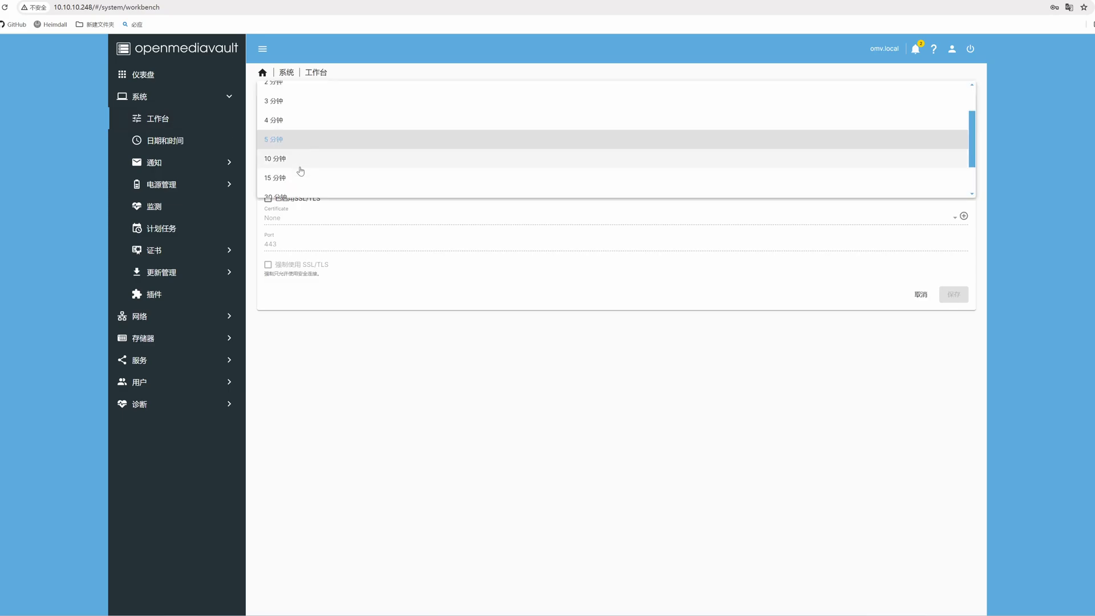
click(300, 195)
click(290, 110)
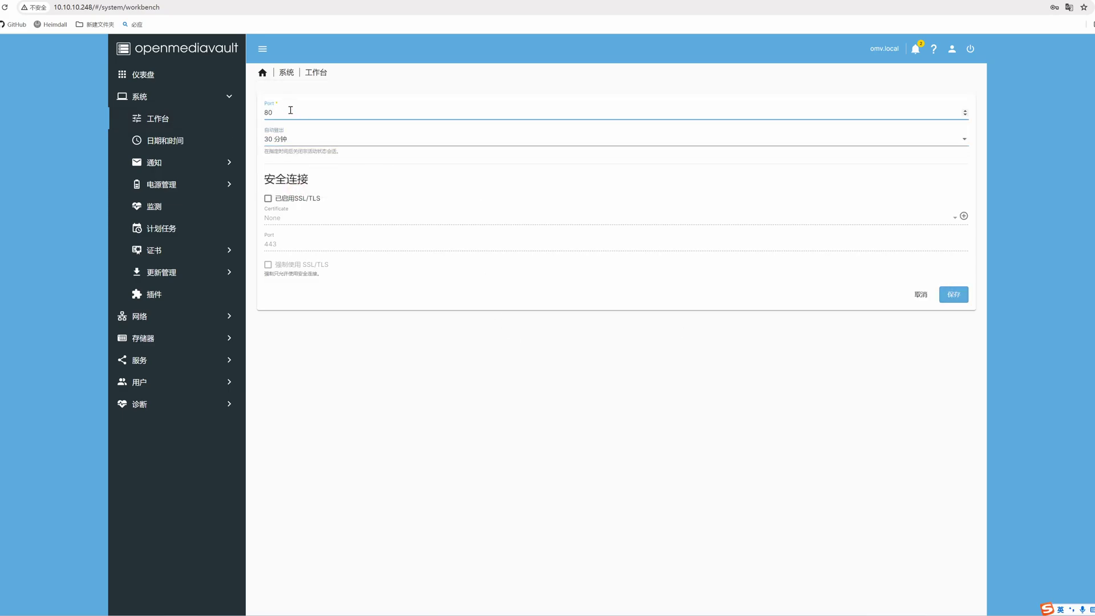
click(946, 297)
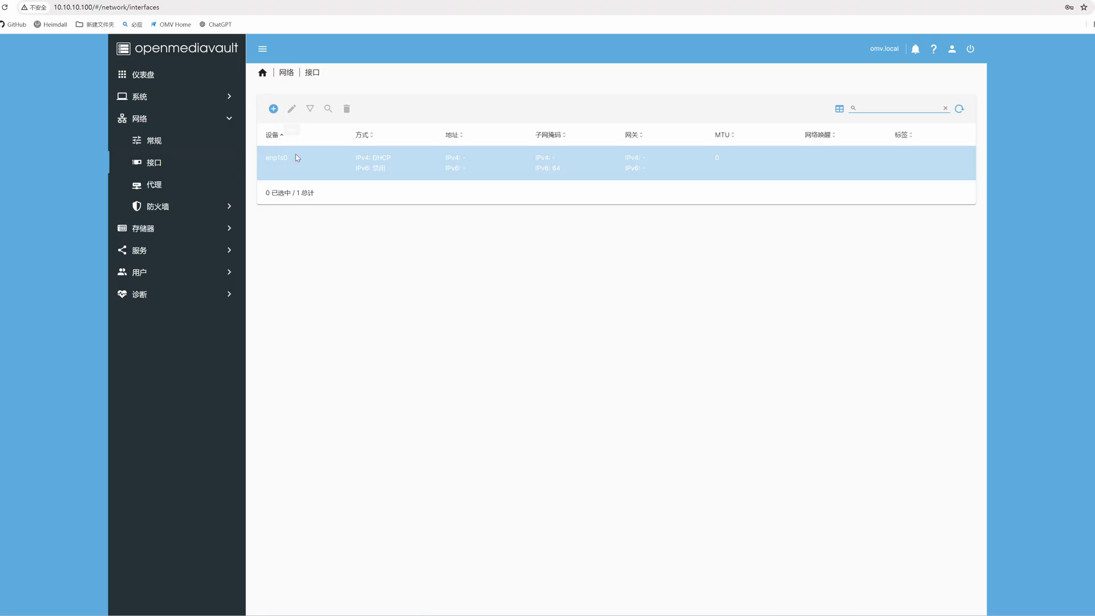
Step: Give the interface static IPv4 10.10.10.100, netmask 255.255.255.0, gateway 10.10.10.1
double_click(295, 154)
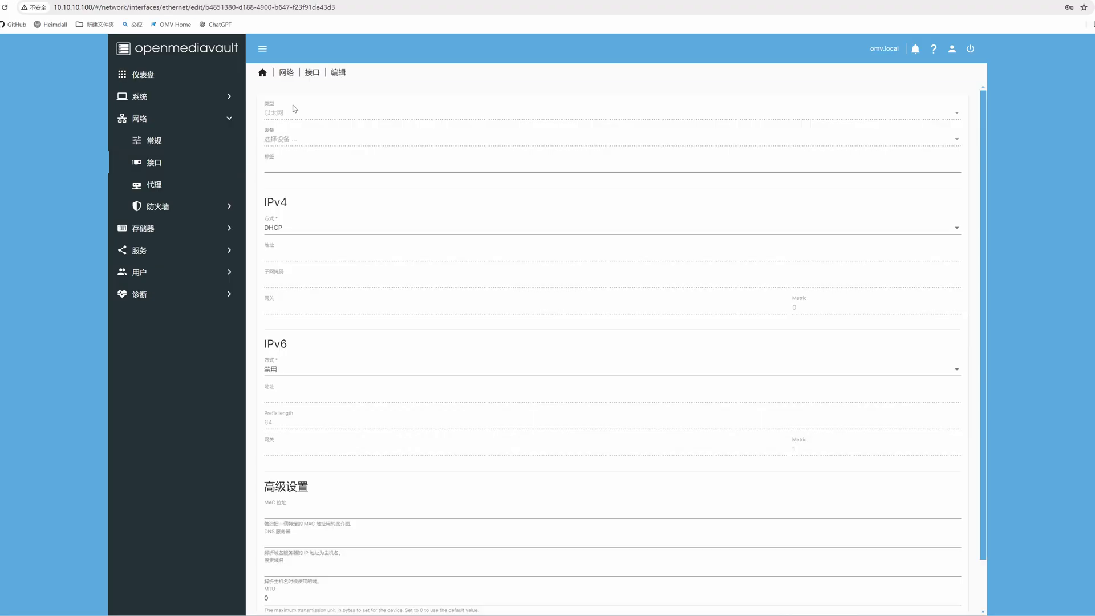
click(356, 227)
click(328, 246)
click(313, 254)
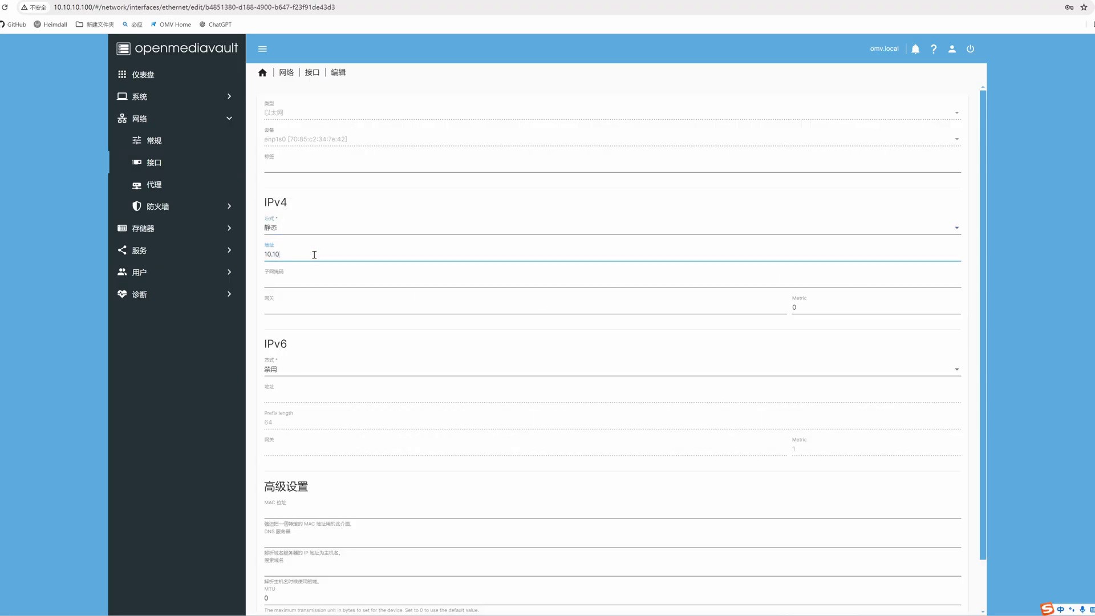
text(10.10.10.100)
scroll(322, 245, down, 1)
click(333, 234)
text(255.255.255.0)
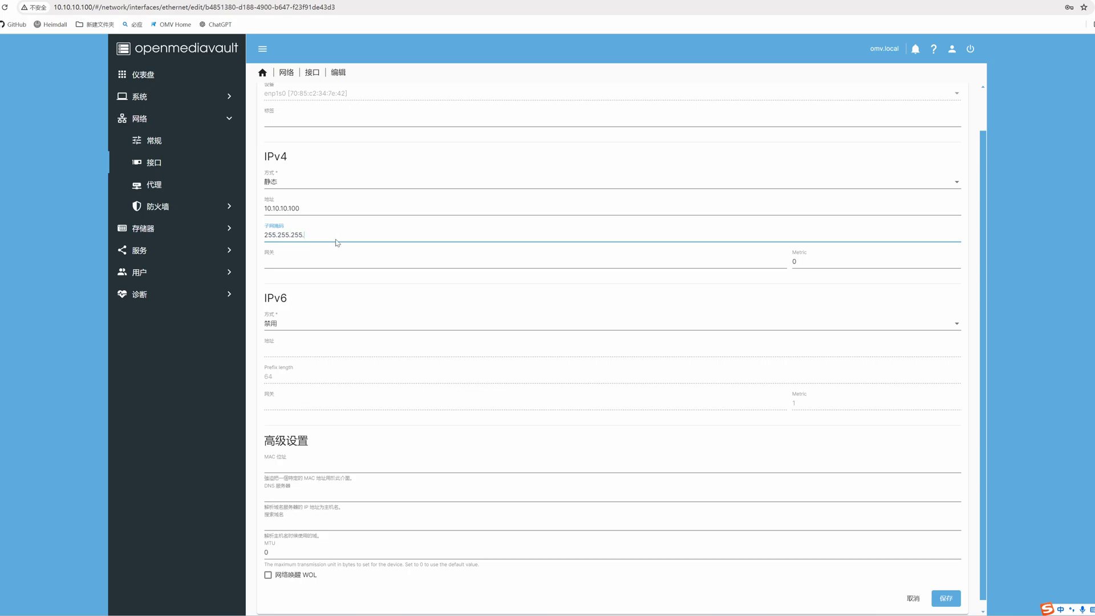
click(750, 260)
text(10.10.10.1)
Step: Set the interface's IPv6 method to automatic and save it
click(451, 319)
click(313, 379)
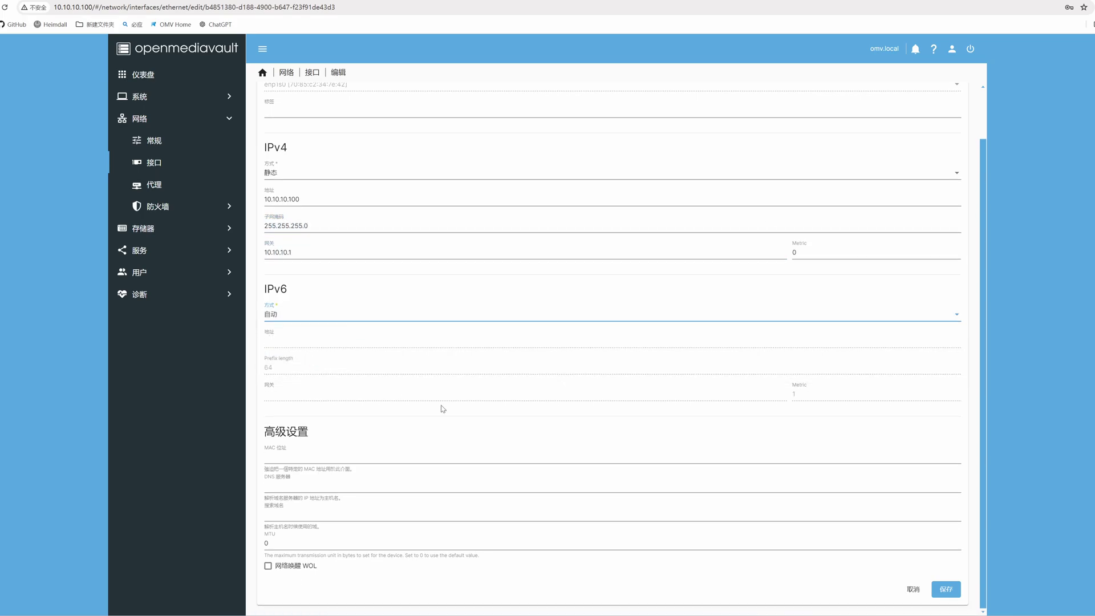
click(945, 589)
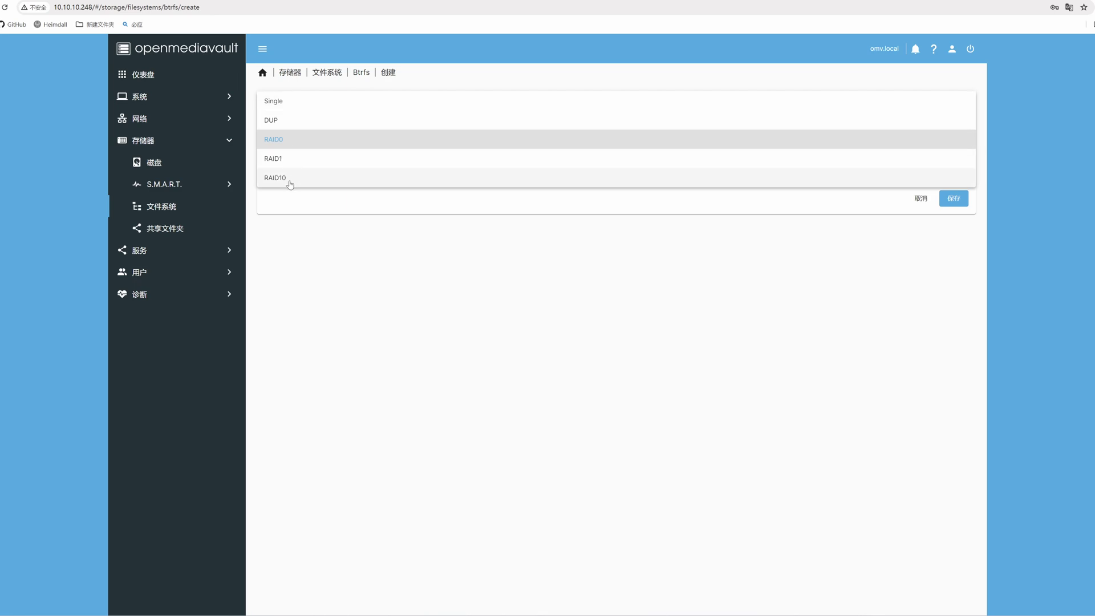
Step: Create a RAID0 Btrfs file system on /dev/sda and /dev/sdb and close the output dialog
click(293, 102)
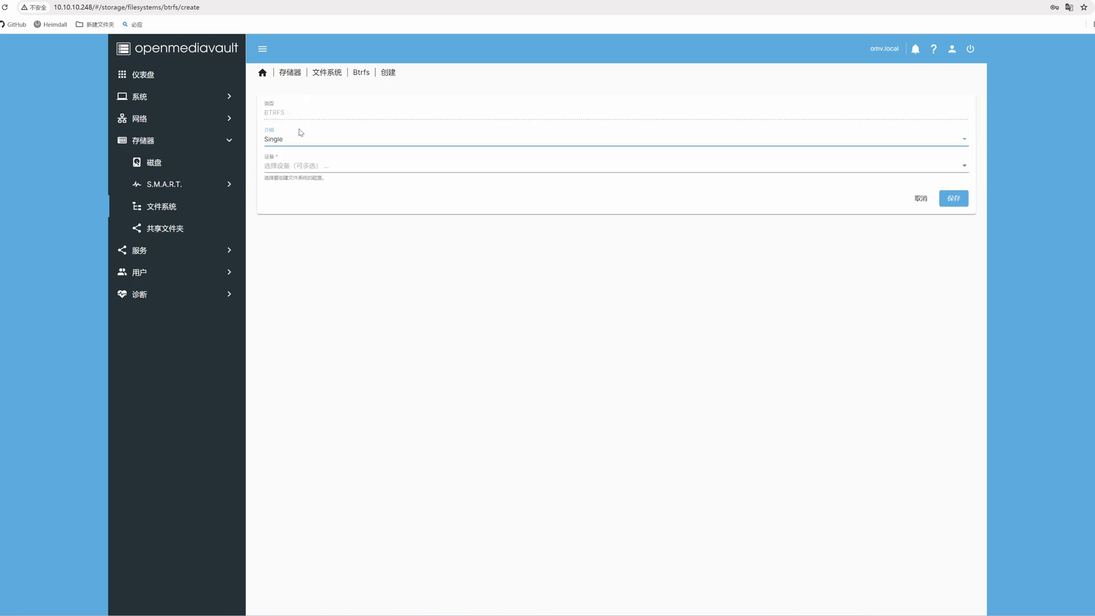
click(299, 140)
click(293, 174)
click(293, 165)
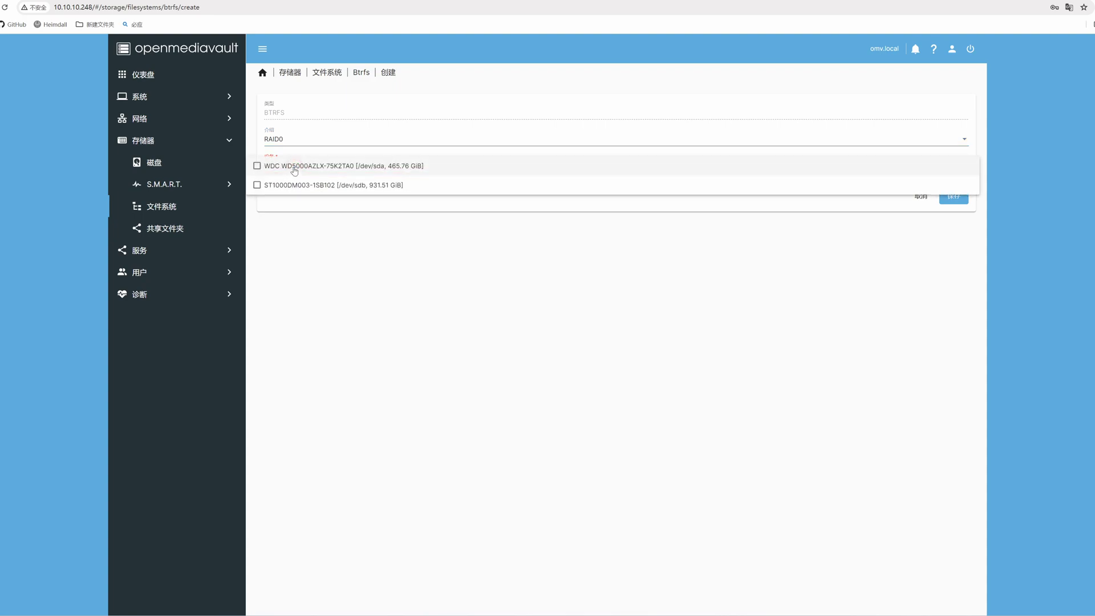
click(293, 167)
click(294, 185)
click(575, 285)
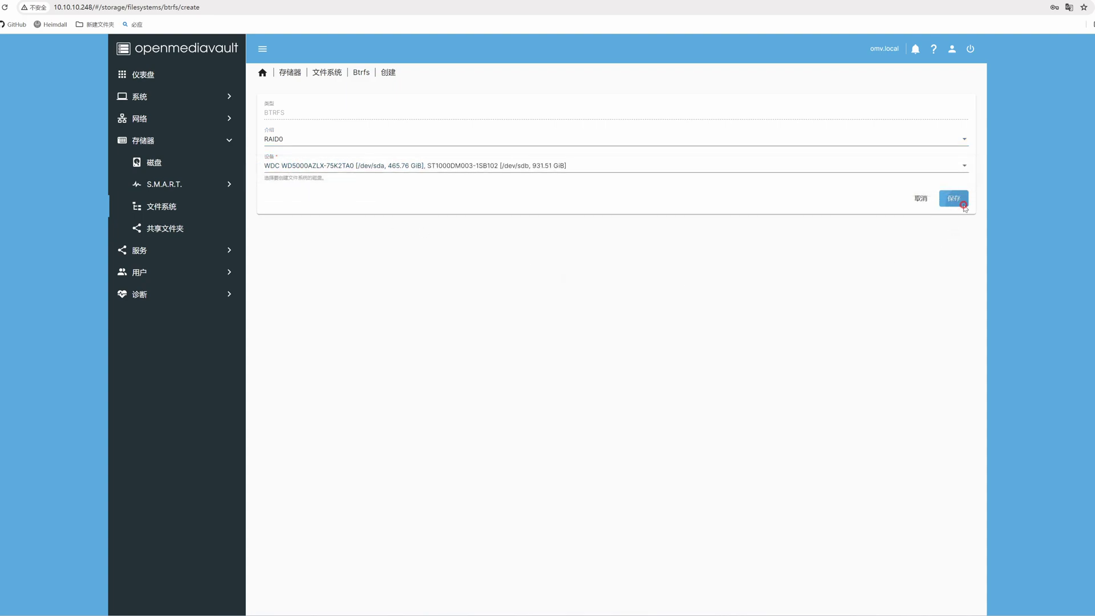
click(961, 201)
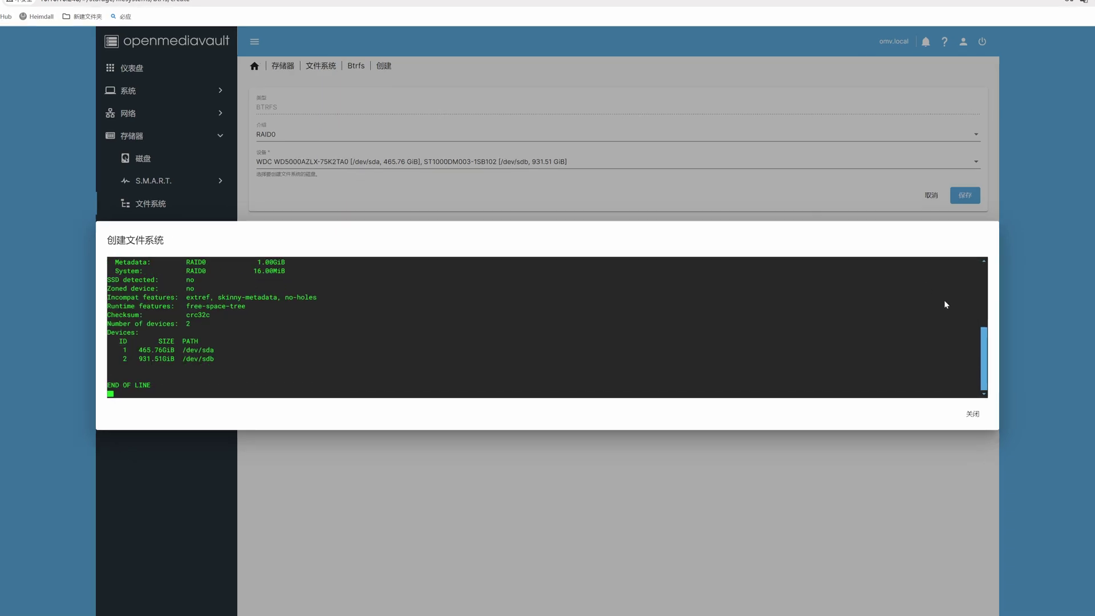
click(972, 414)
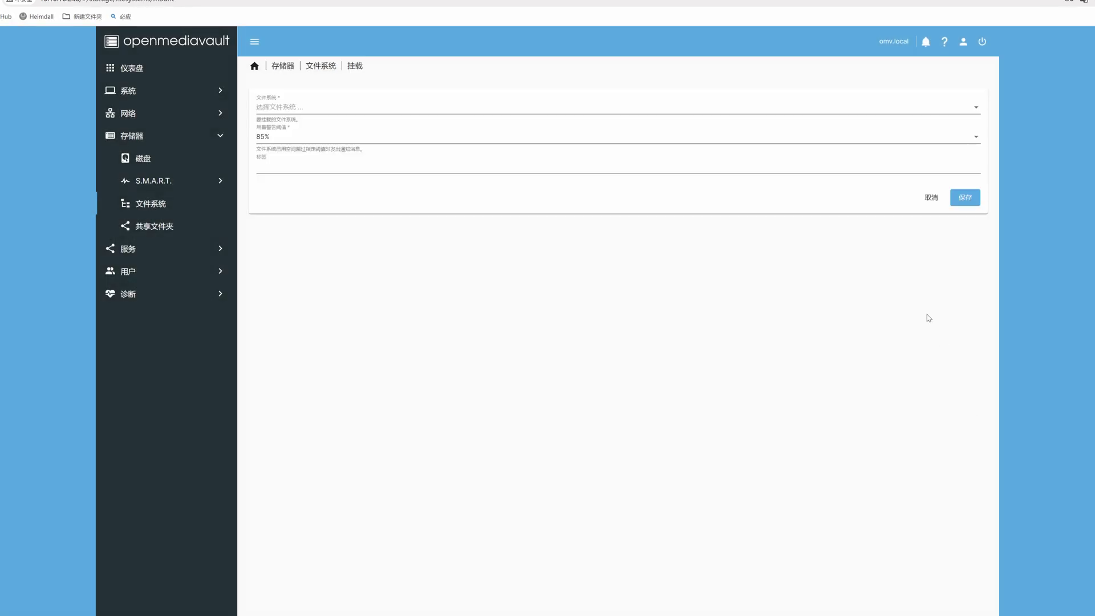
Step: Mount /dev/sdb (Btrfs) with a 95% usage warning threshold, save, and apply the pending changes
click(892, 138)
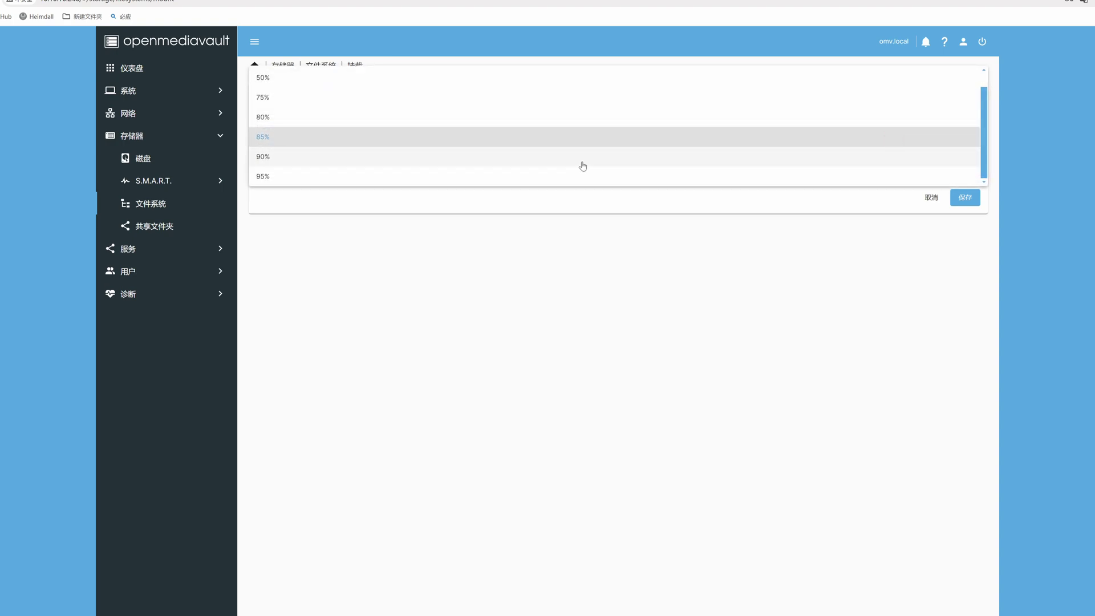
click(577, 175)
click(489, 105)
click(490, 108)
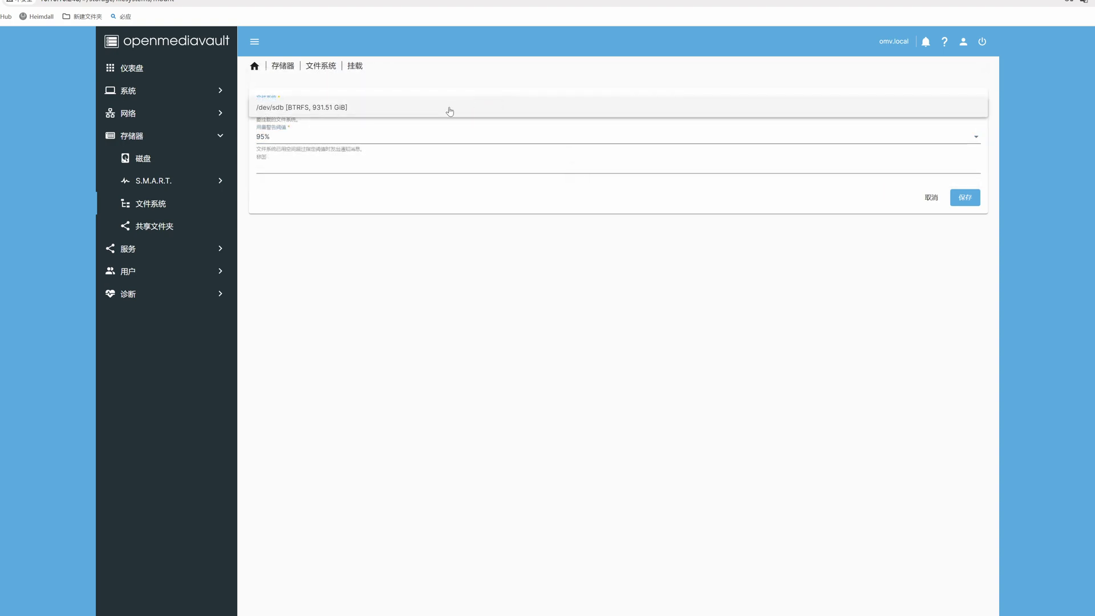
click(965, 205)
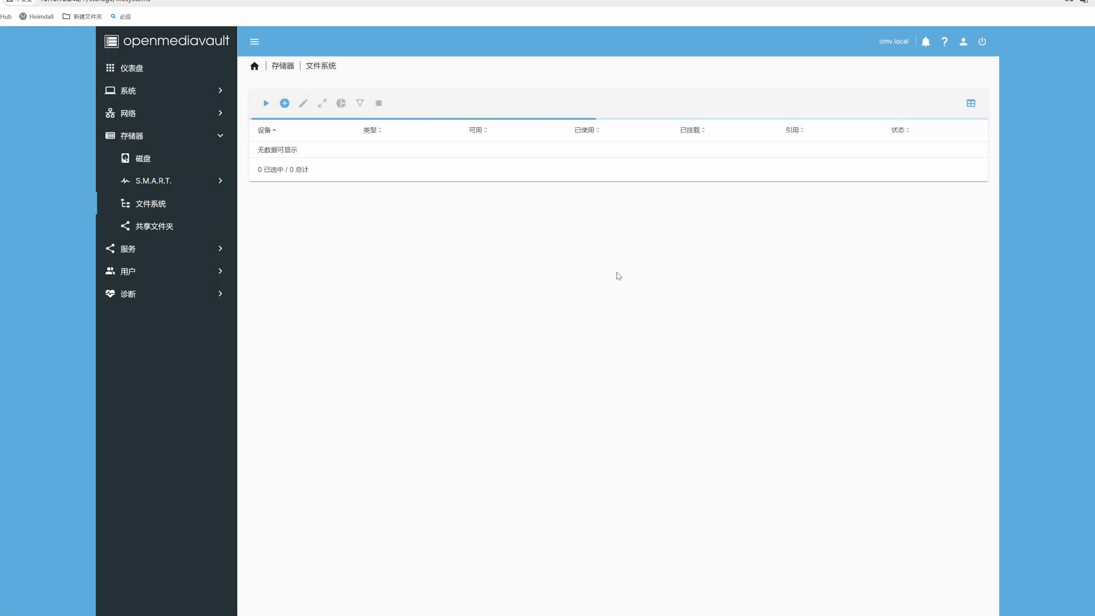
click(975, 81)
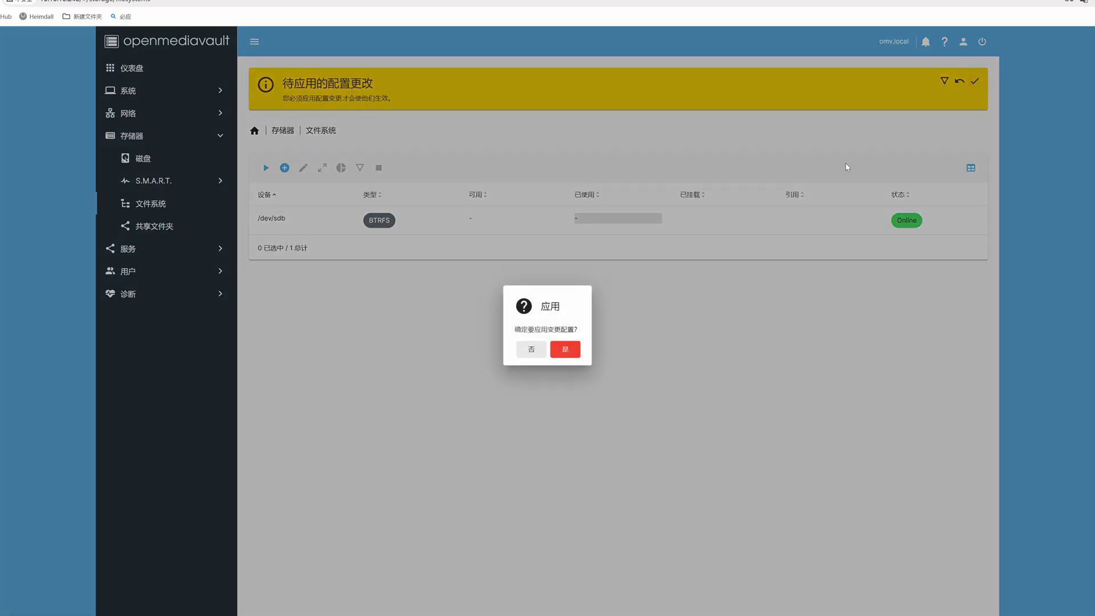
click(573, 343)
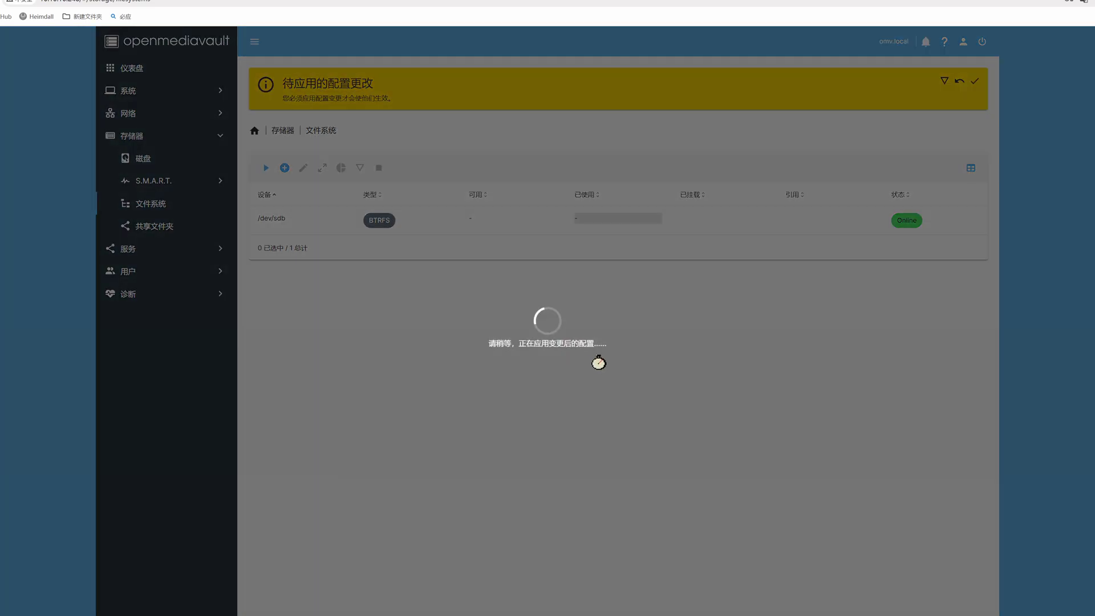
Step: Create shared folder 'omv' on /dev/sda with 'Everyone: read/write' permissions, then apply it
click(147, 227)
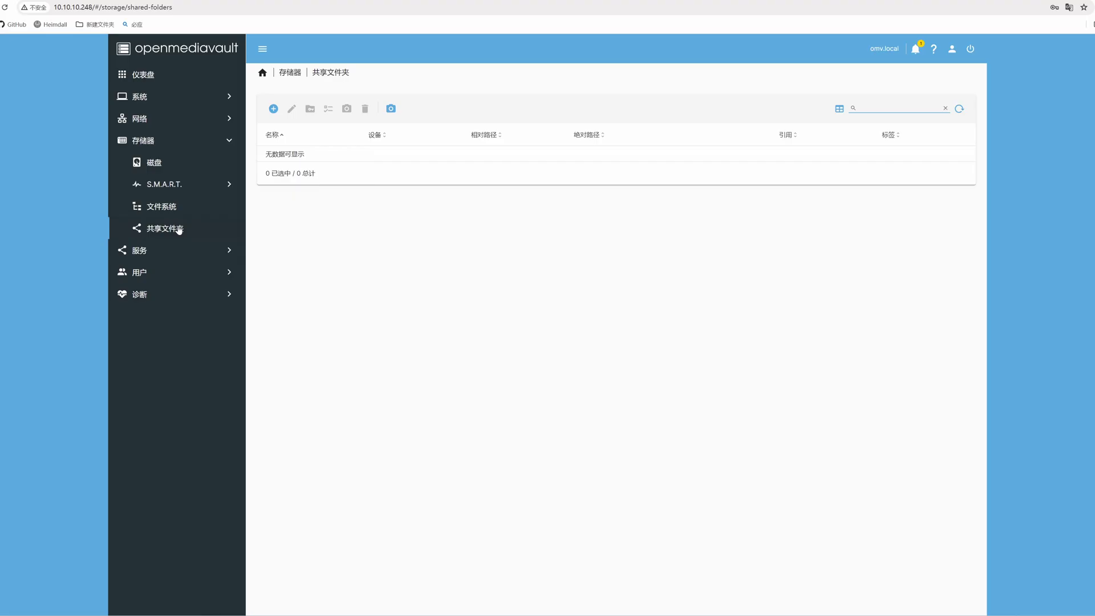
click(272, 110)
click(281, 114)
text(omv)
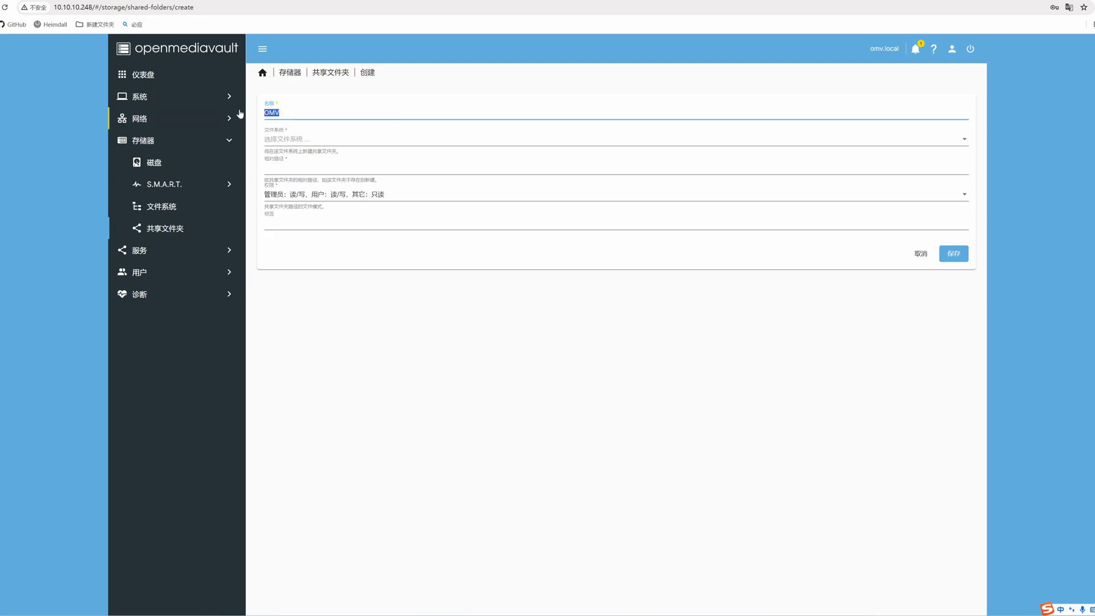
click(308, 139)
click(309, 149)
click(302, 194)
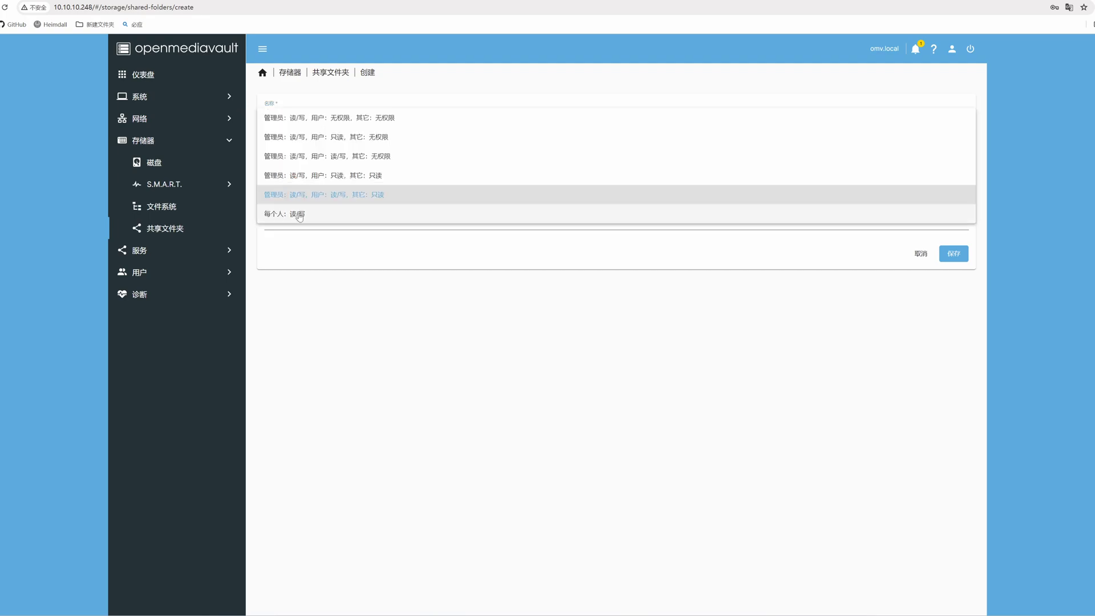
click(299, 214)
key(Return)
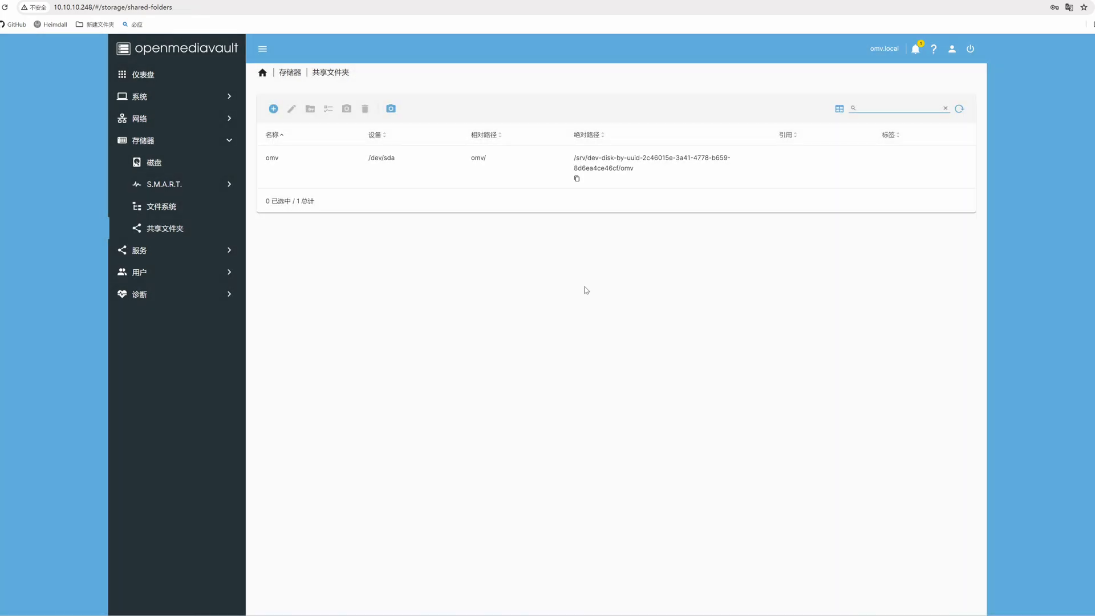
click(963, 86)
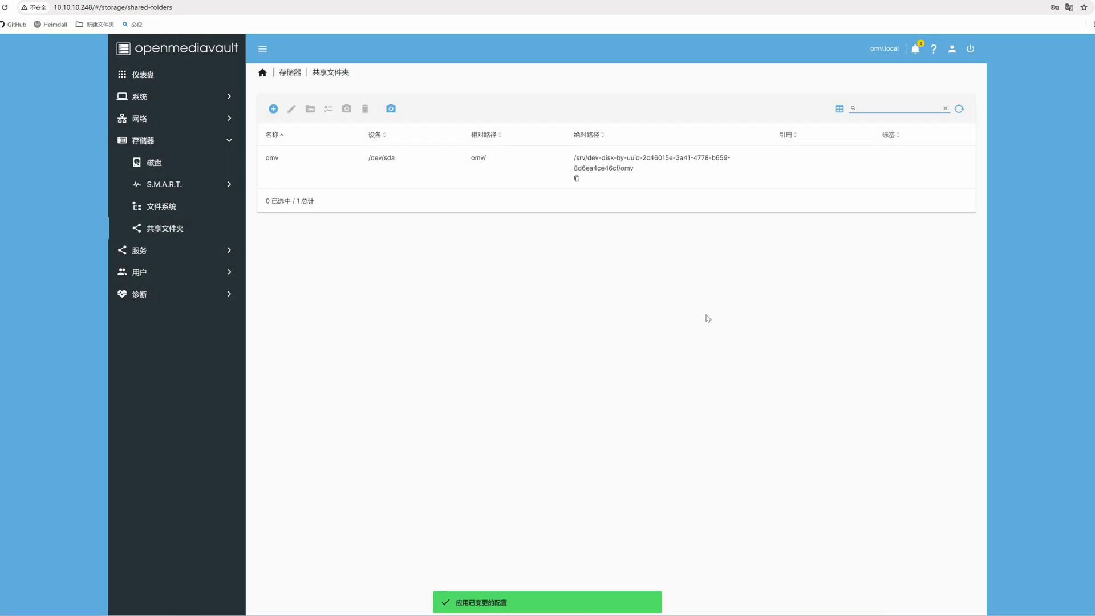
click(473, 181)
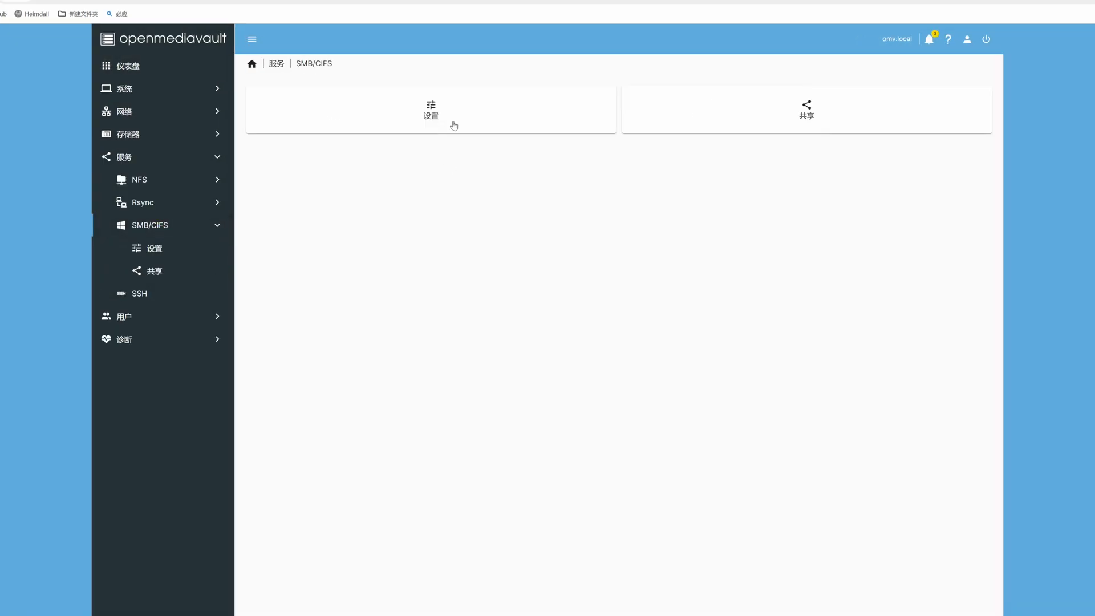
Step: Set the SMB/CIFS minimum protocol to SMB1, save and apply the settings
click(456, 131)
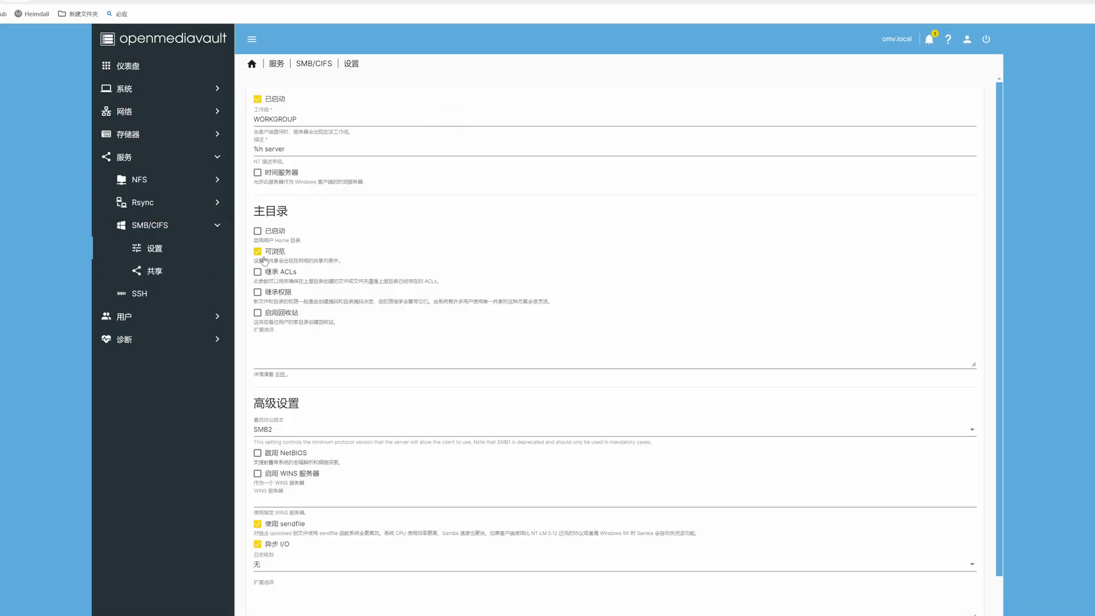
scroll(306, 379, down, 1)
click(305, 378)
click(268, 361)
click(961, 599)
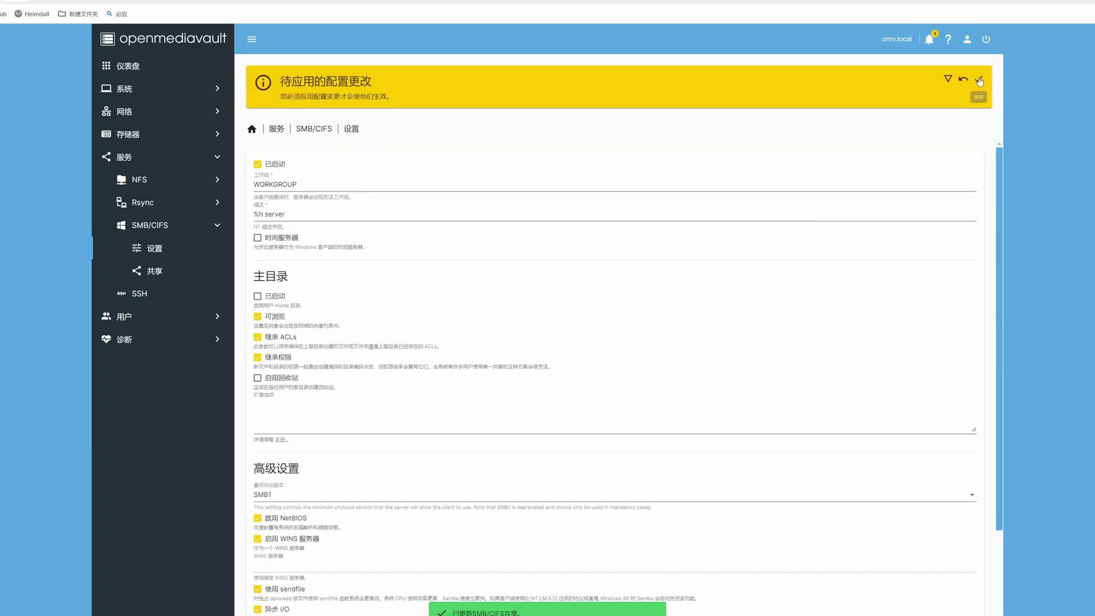
click(978, 79)
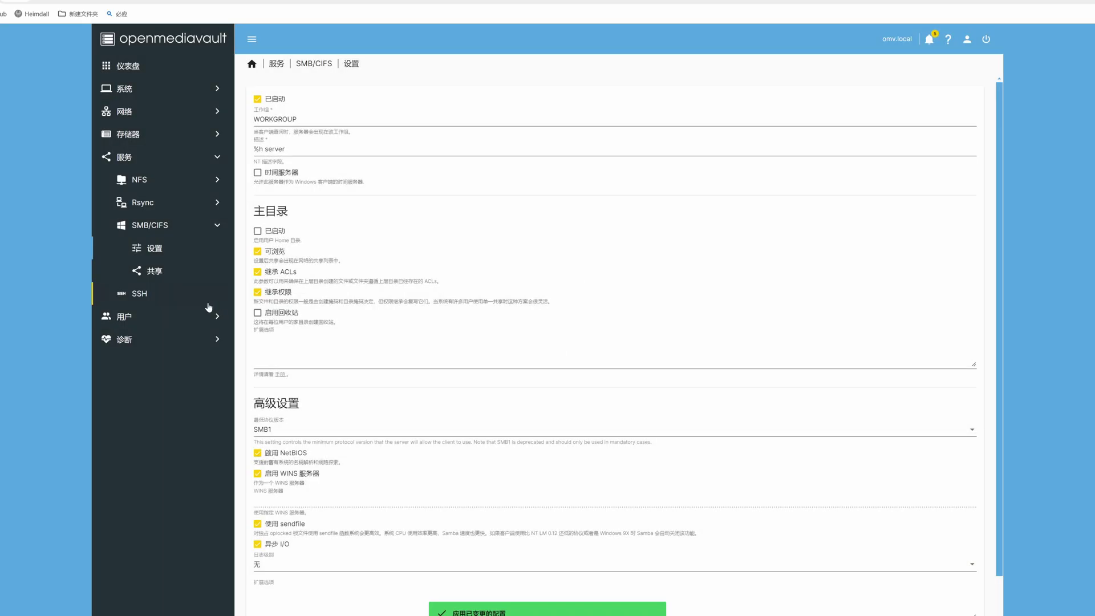
click(171, 270)
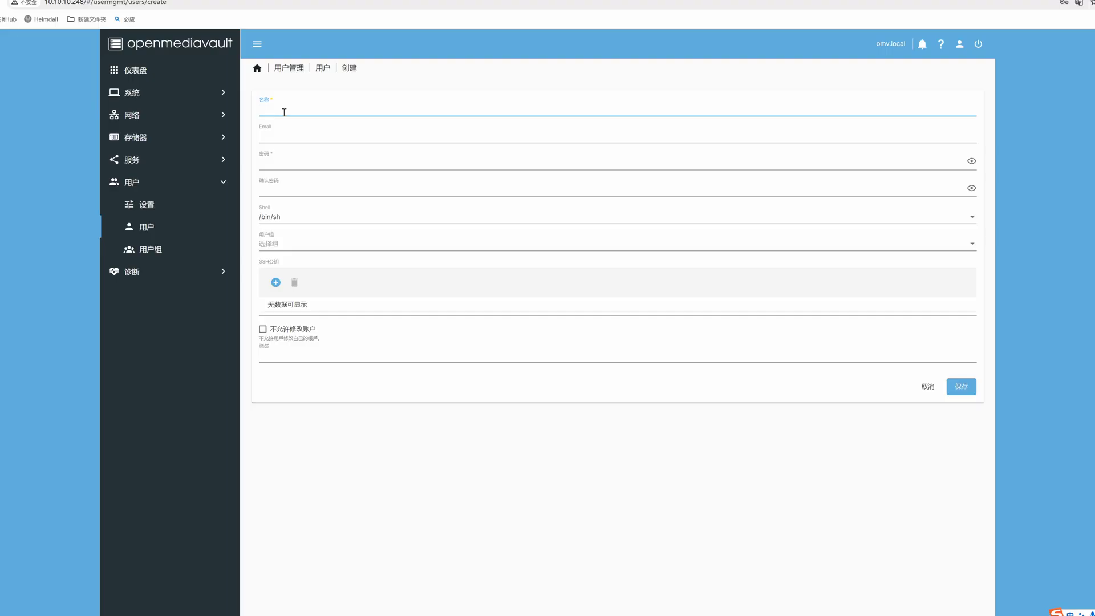
Step: Enter the new user's name and password, add them to sambashare, save and apply
text(watson-dpi)
click(359, 163)
click(319, 178)
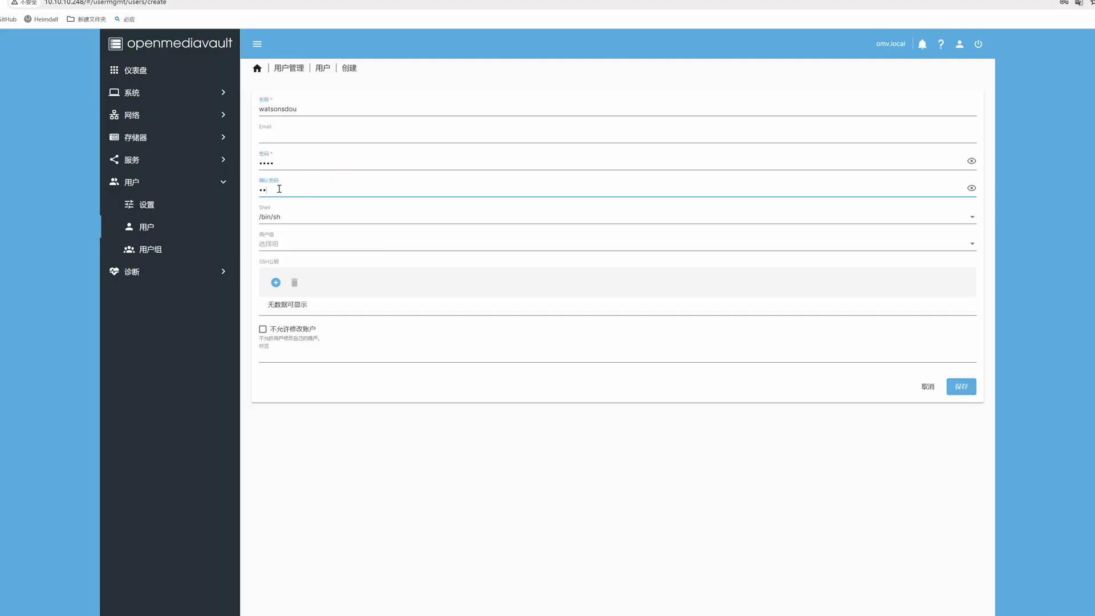
click(320, 244)
scroll(345, 296, down, 5)
scroll(325, 308, up, 10)
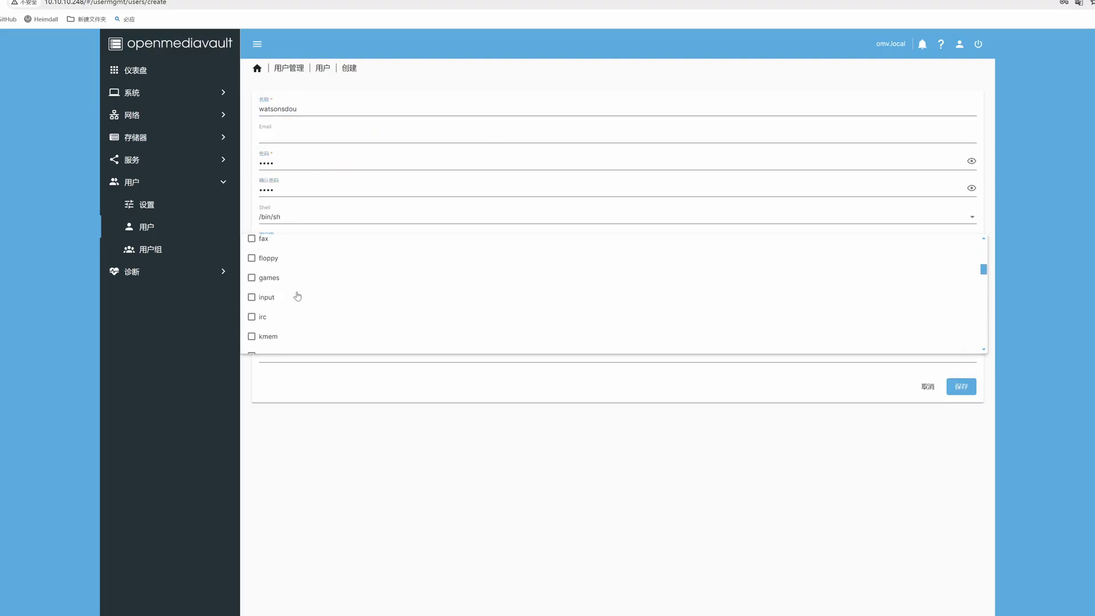
scroll(297, 296, down, 4)
click(342, 324)
click(809, 392)
click(960, 386)
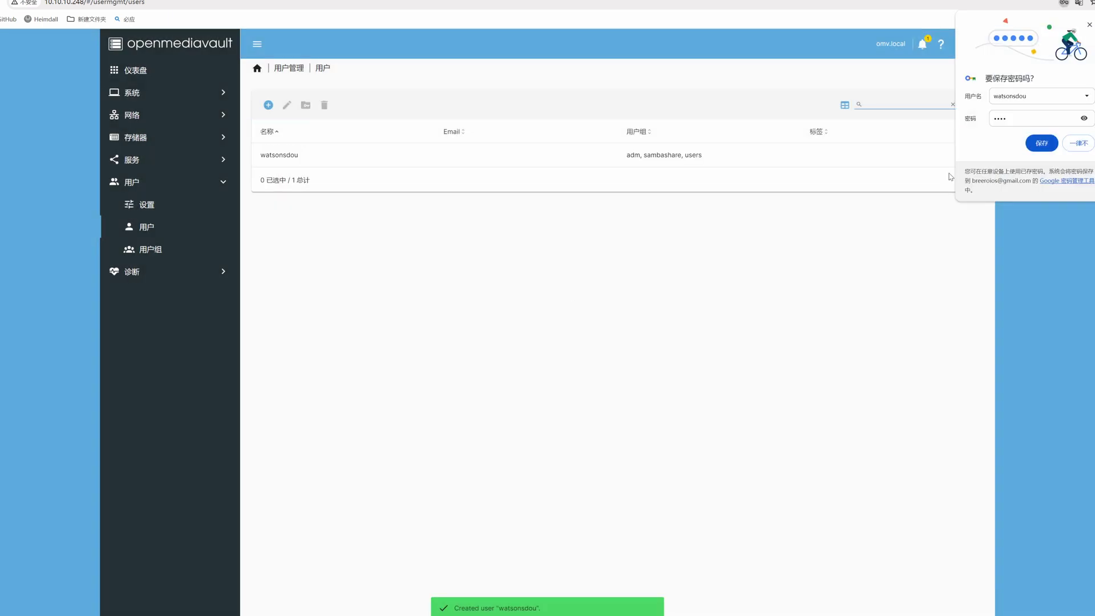
click(971, 82)
click(579, 351)
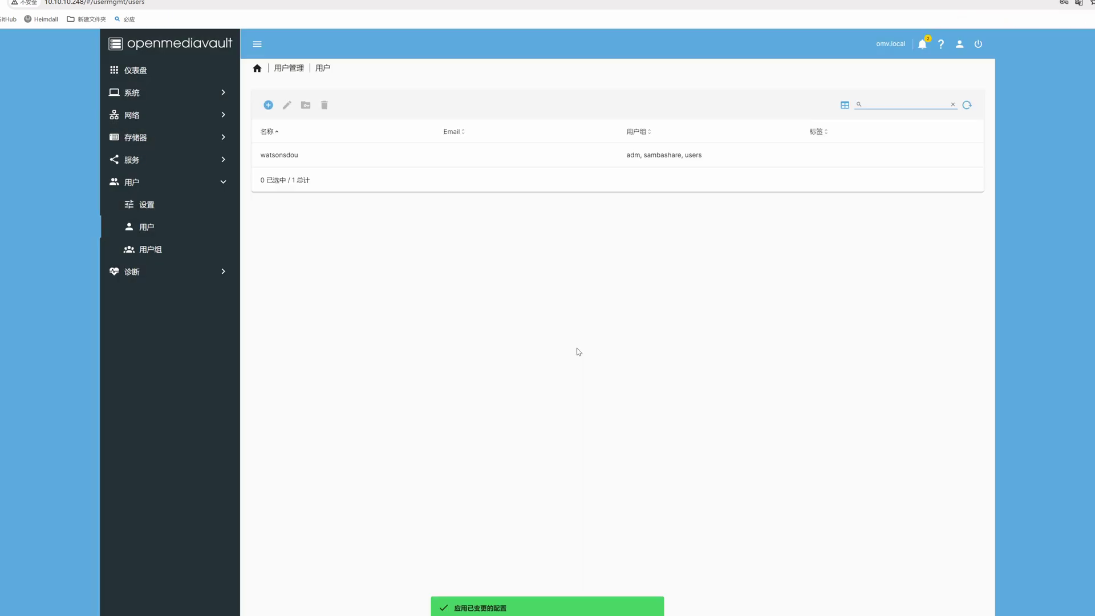
Step: Open \\10.10.10.248 from Windows and sign in with the new user's credentials
key(super+r)
key(Return)
click(501, 241)
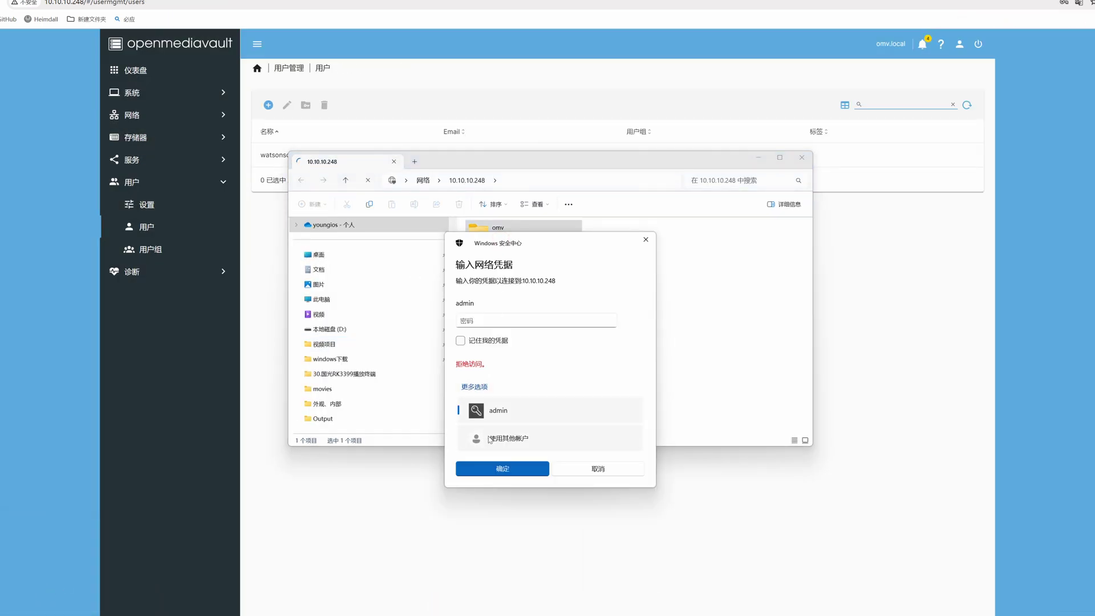
click(496, 308)
text(watsonsdou)
key(Tab)
text(123456)
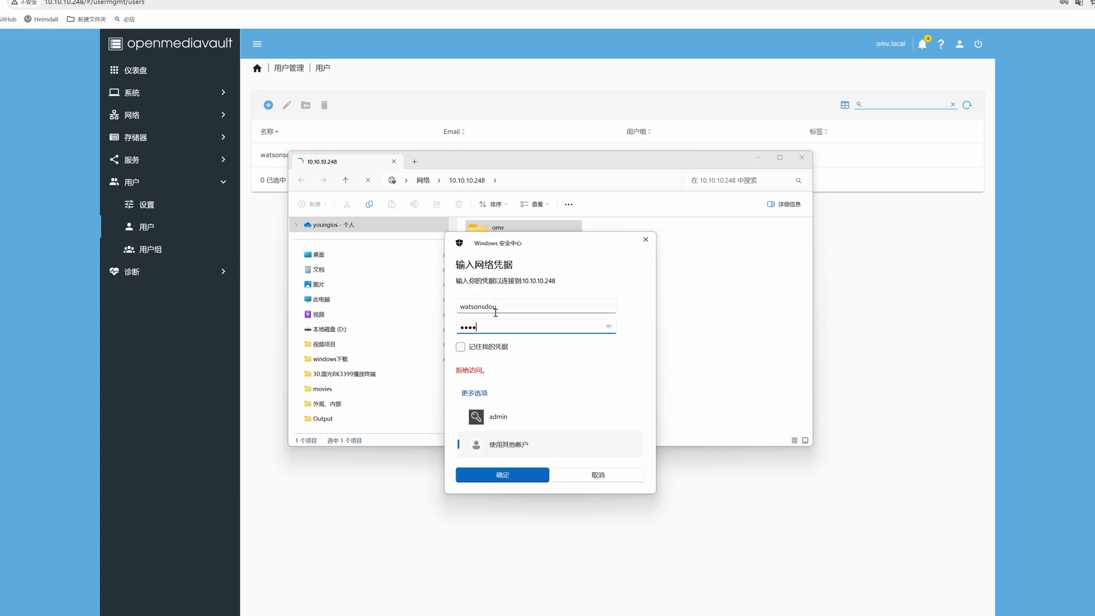
key(Return)
Step: Open the user's home folder on the share, then go back to the share list
double_click(502, 253)
key(alt+Up)
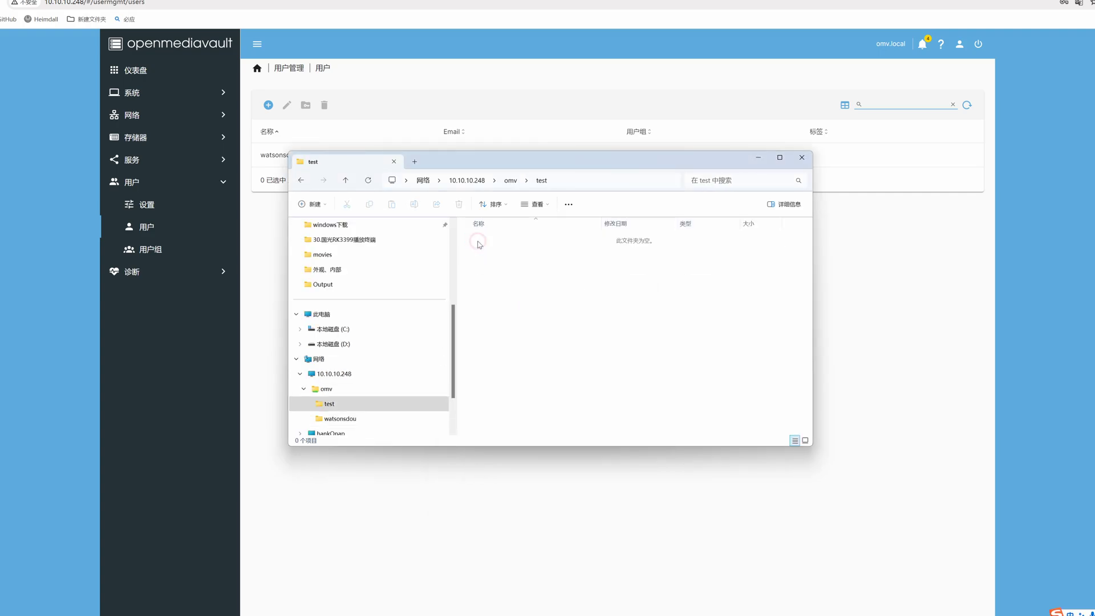
click(758, 158)
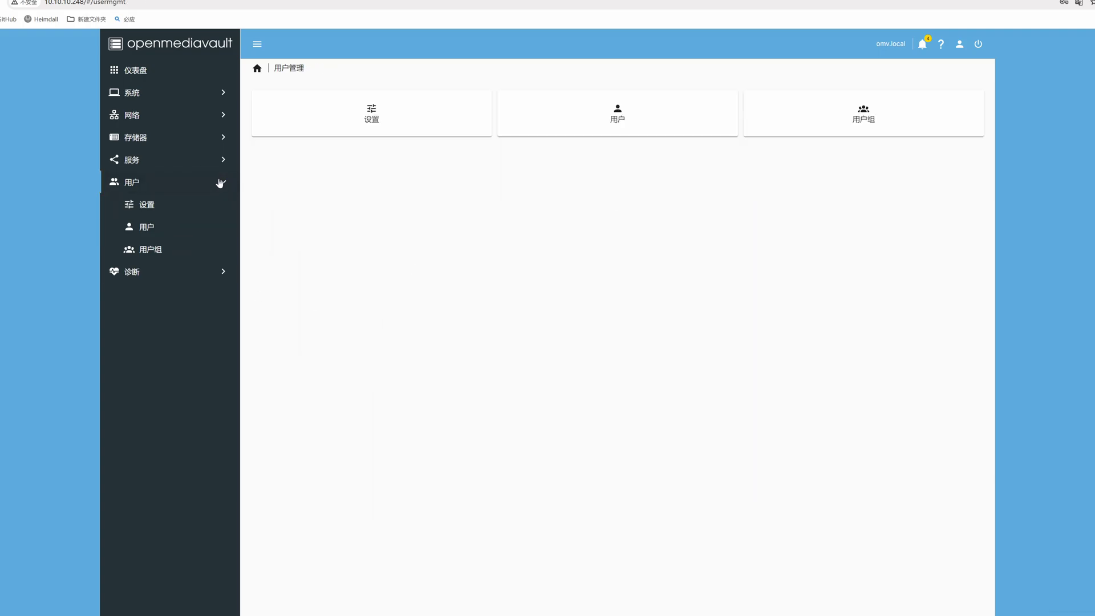
Step: Add NFSv2 to the enabled NFS versions and save the NFS settings
click(220, 182)
click(220, 159)
click(220, 181)
click(331, 129)
click(268, 104)
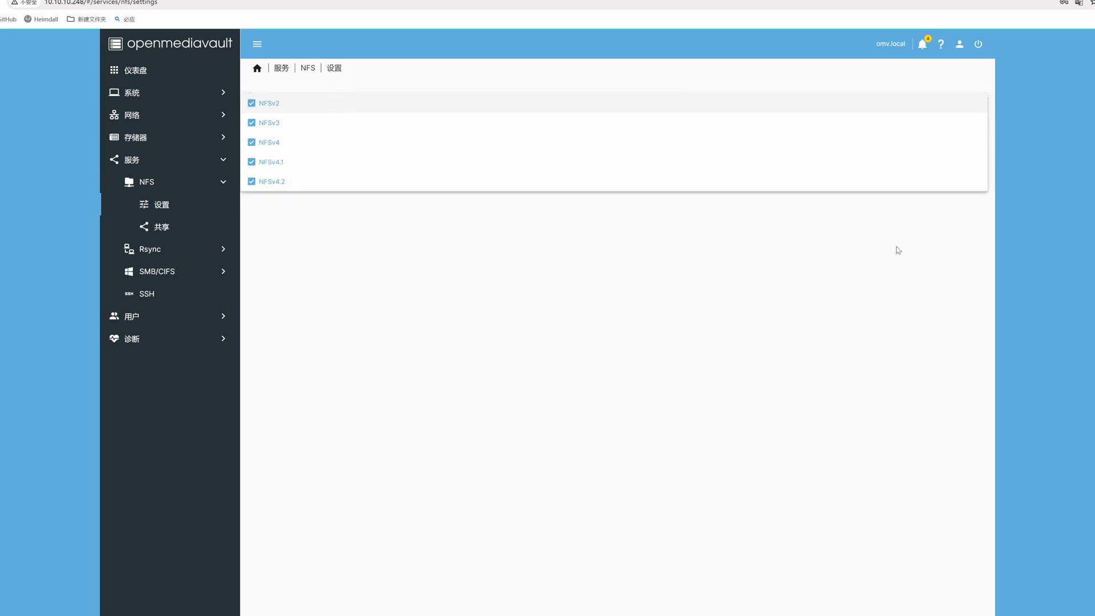
click(897, 247)
click(961, 156)
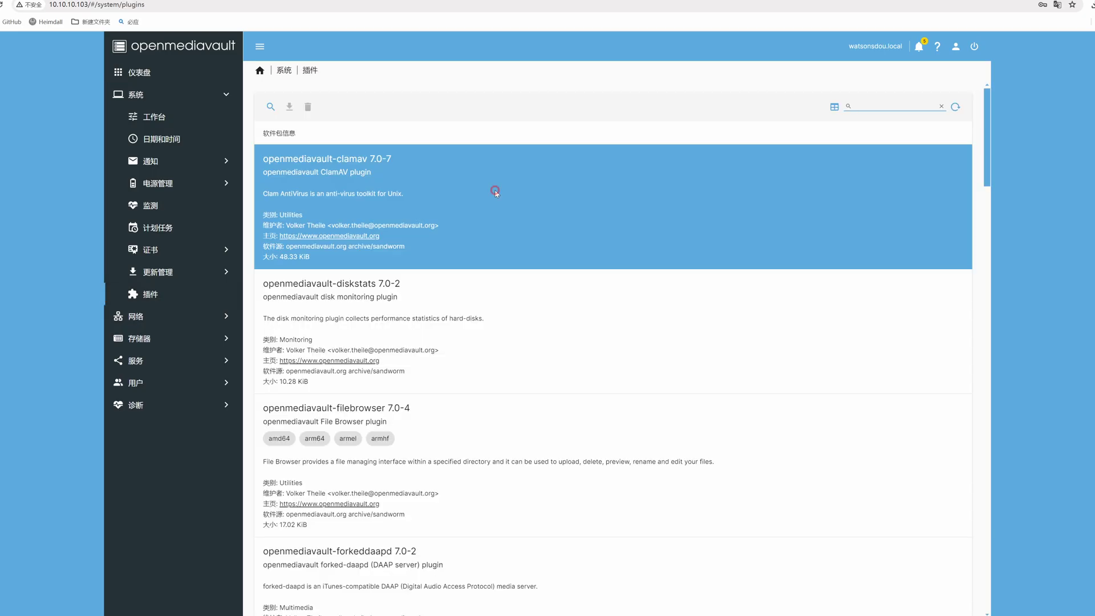
Step: Install the ClamAV, diskstats and File Browser plugins
click(495, 189)
click(578, 352)
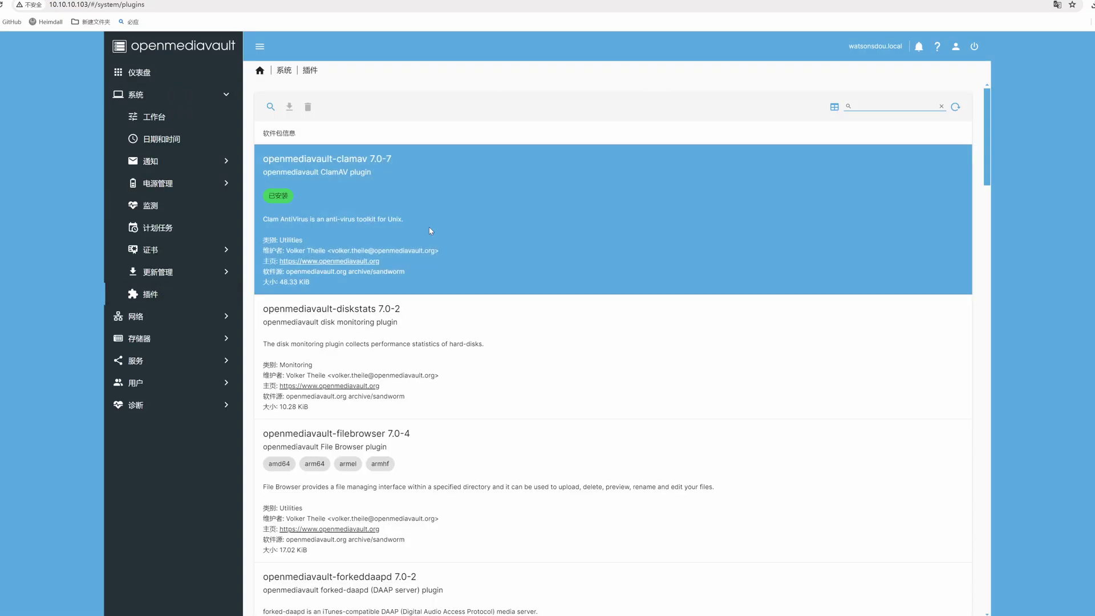
click(459, 252)
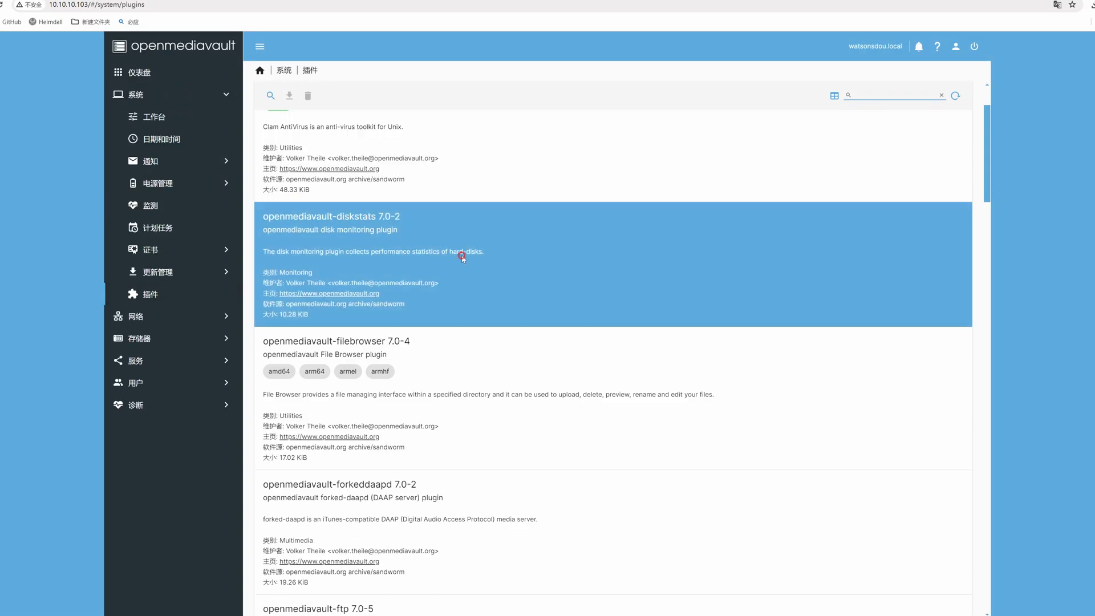
click(289, 107)
click(559, 347)
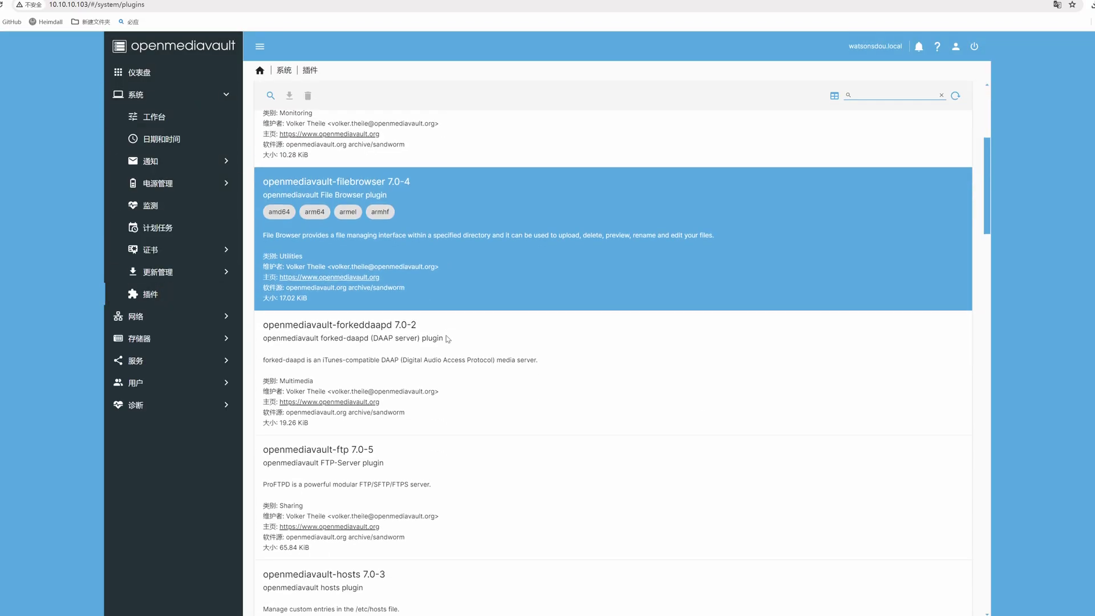
click(514, 194)
click(289, 95)
click(573, 354)
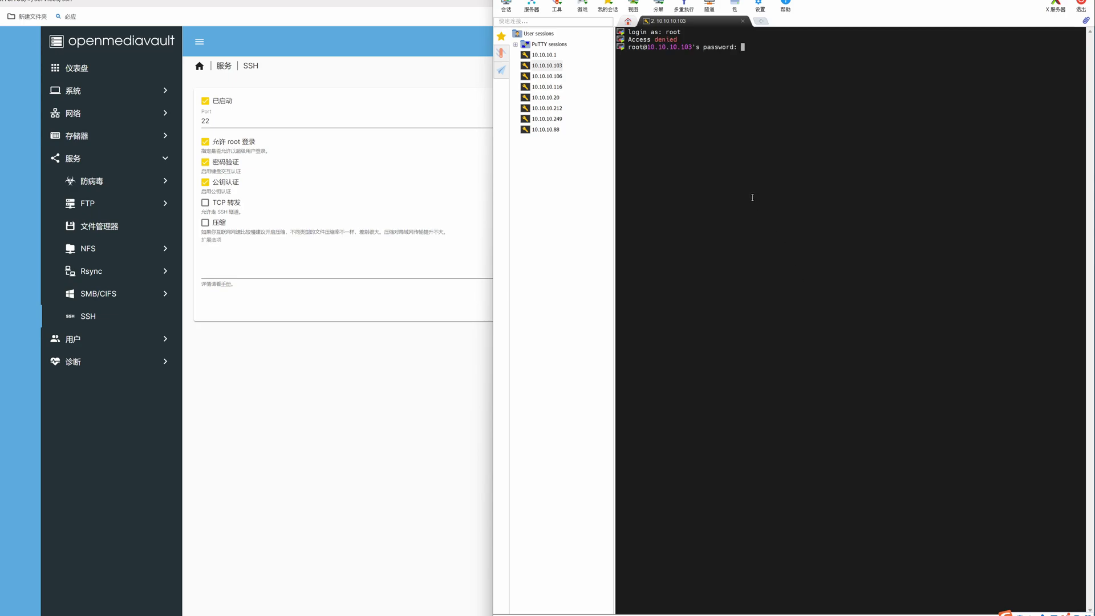
Step: Log in as root with the root password and run the pasted omv-extras wget install script
text(123456)
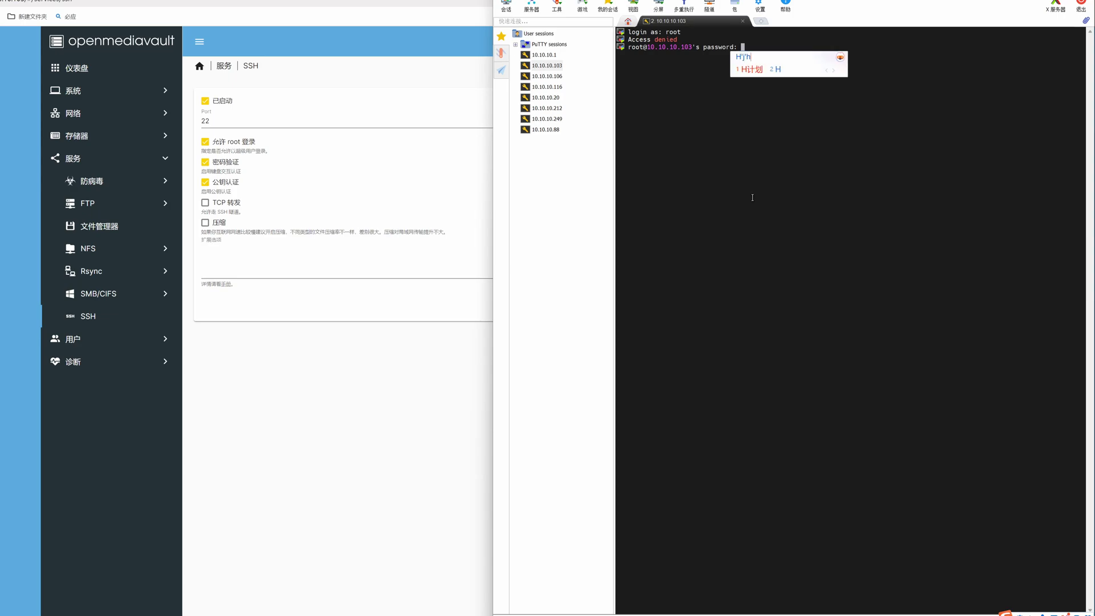
key(Return)
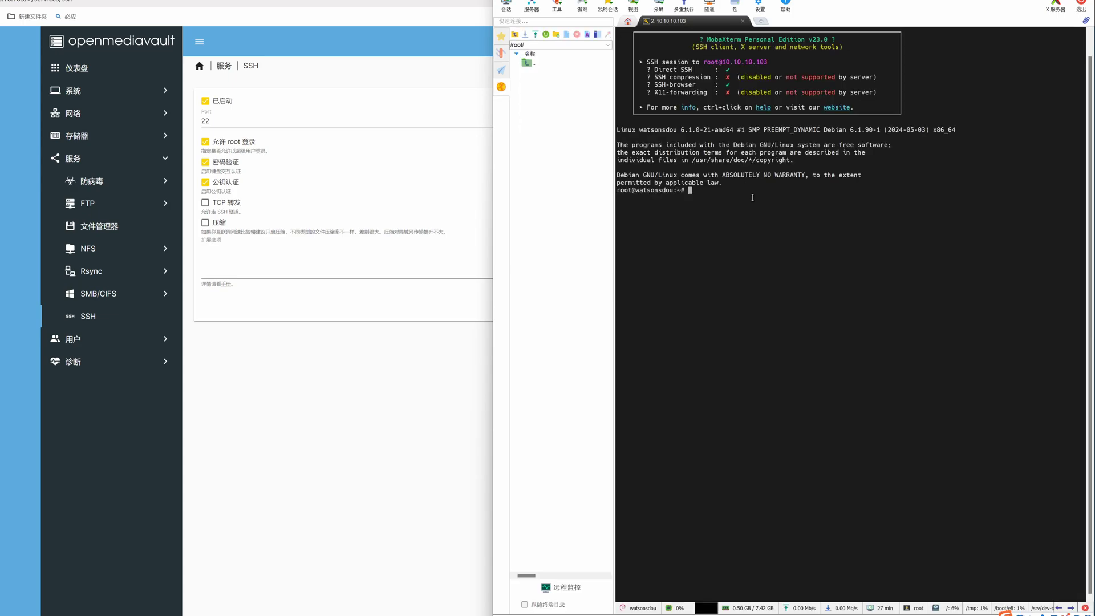
right_click(747, 197)
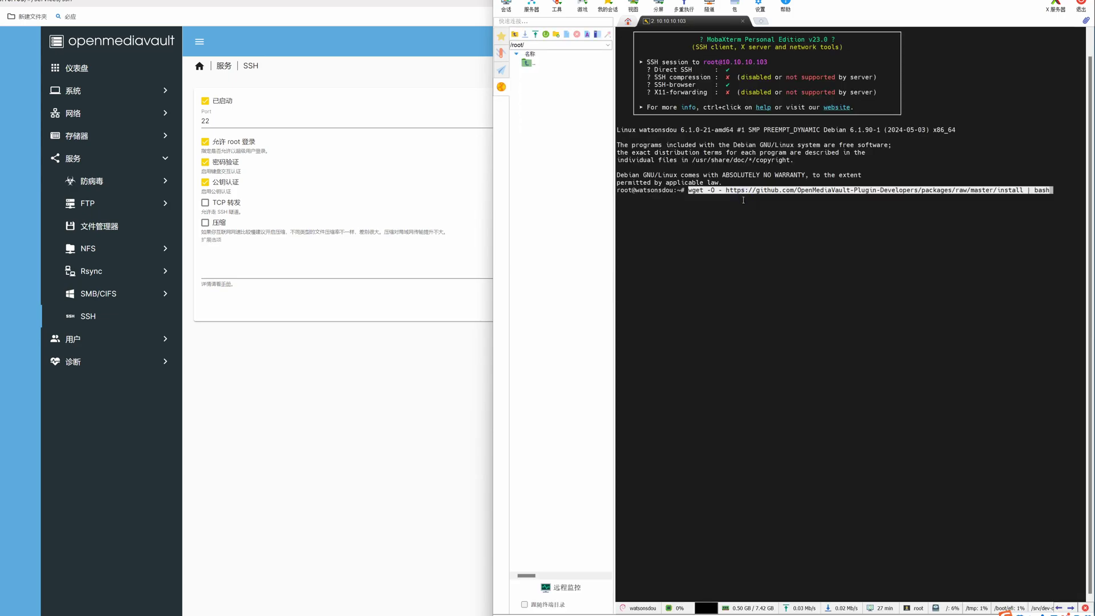
key(Return)
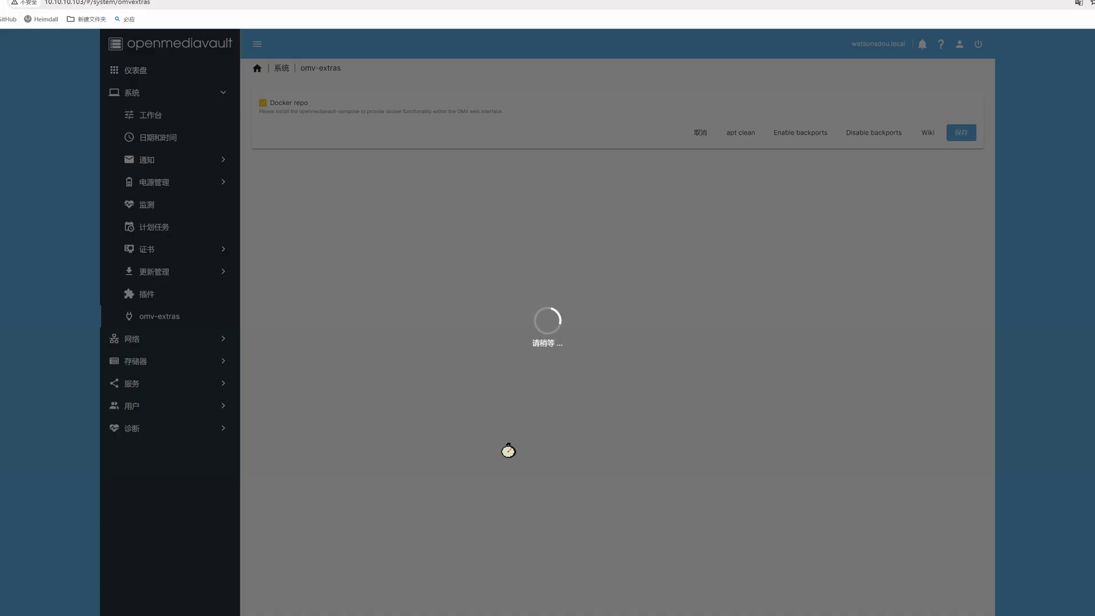
Step: Browse the new plugin entries from openmediavault-s3 down to openmediavault-snmp
click(543, 331)
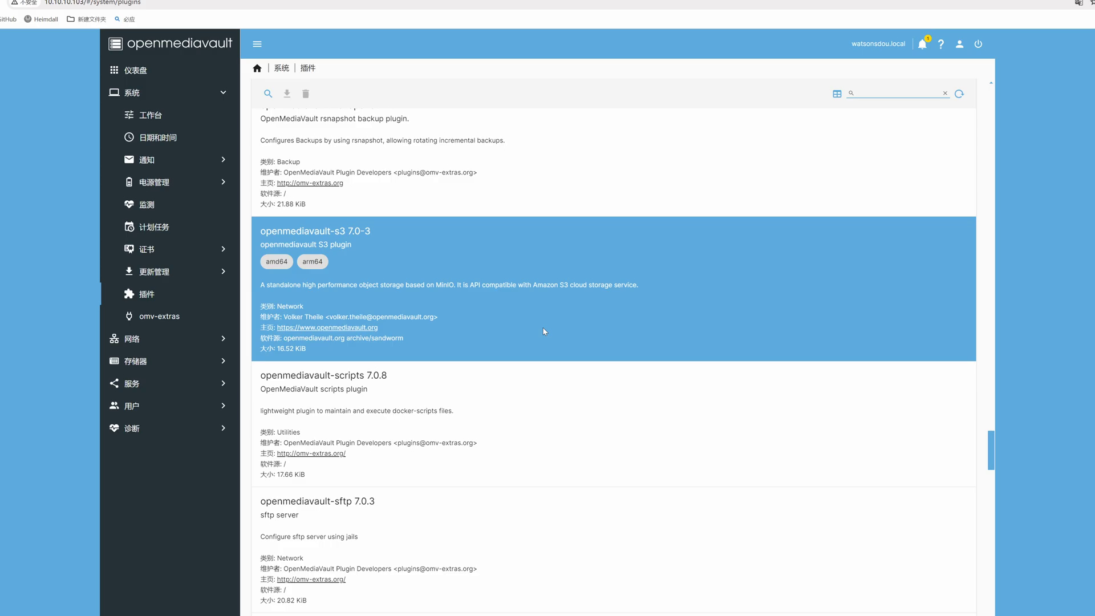
scroll(543, 332, down, 5)
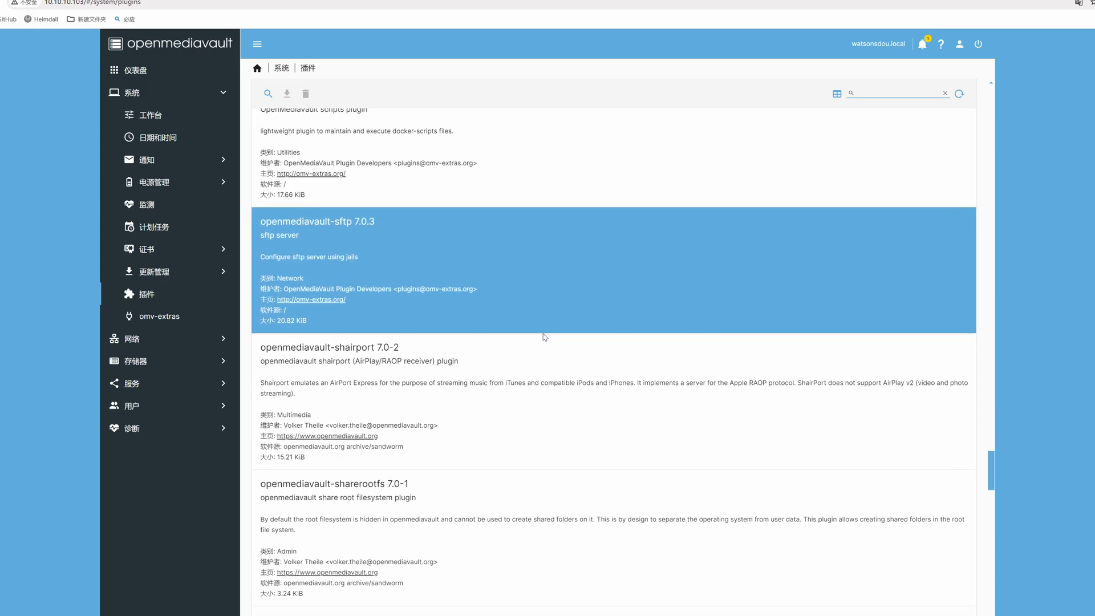
scroll(544, 337, down, 7)
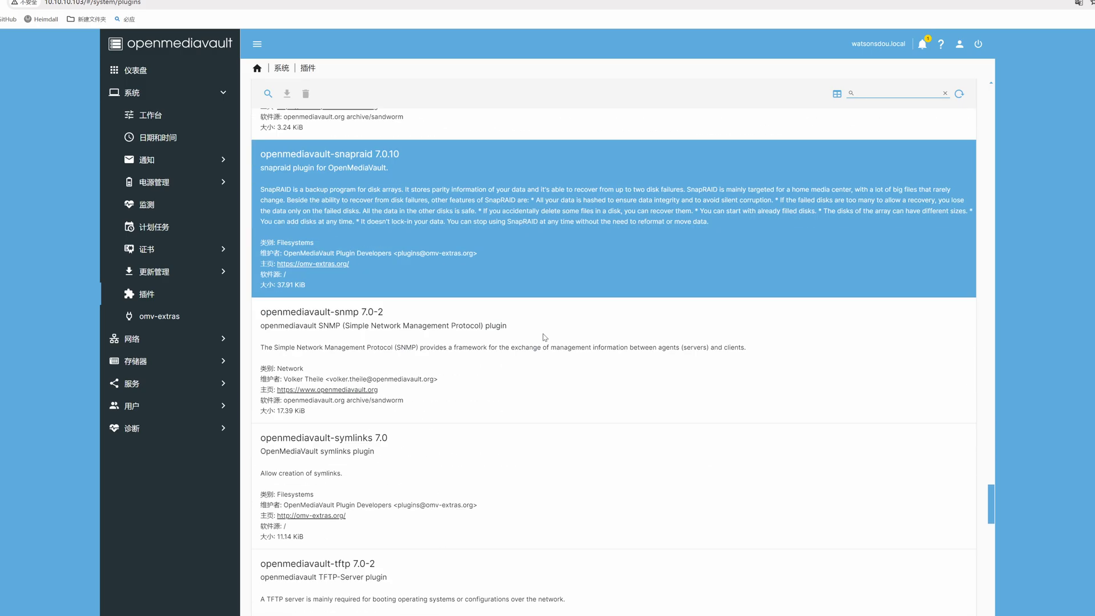
click(544, 337)
scroll(543, 337, down, 3)
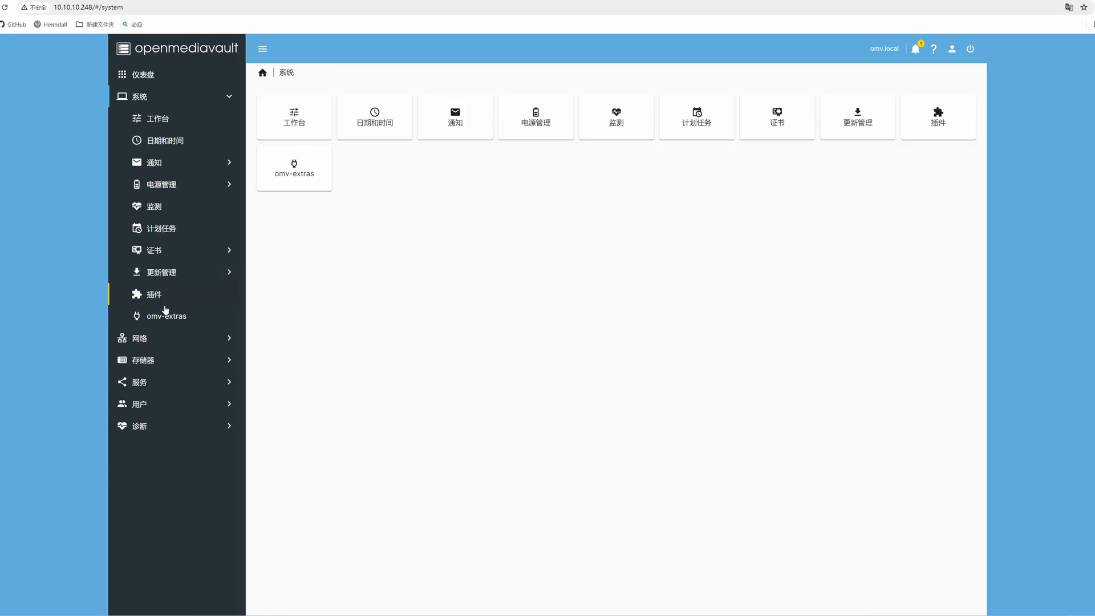
click(165, 317)
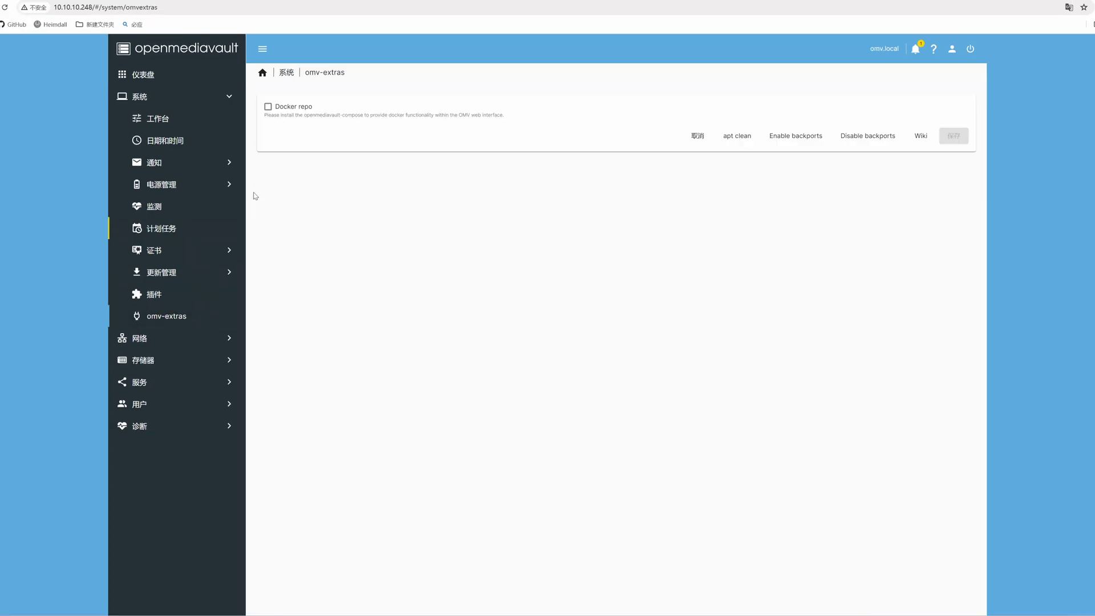
Step: Tick Docker repo in omv-extras and save the setting
click(267, 107)
click(945, 143)
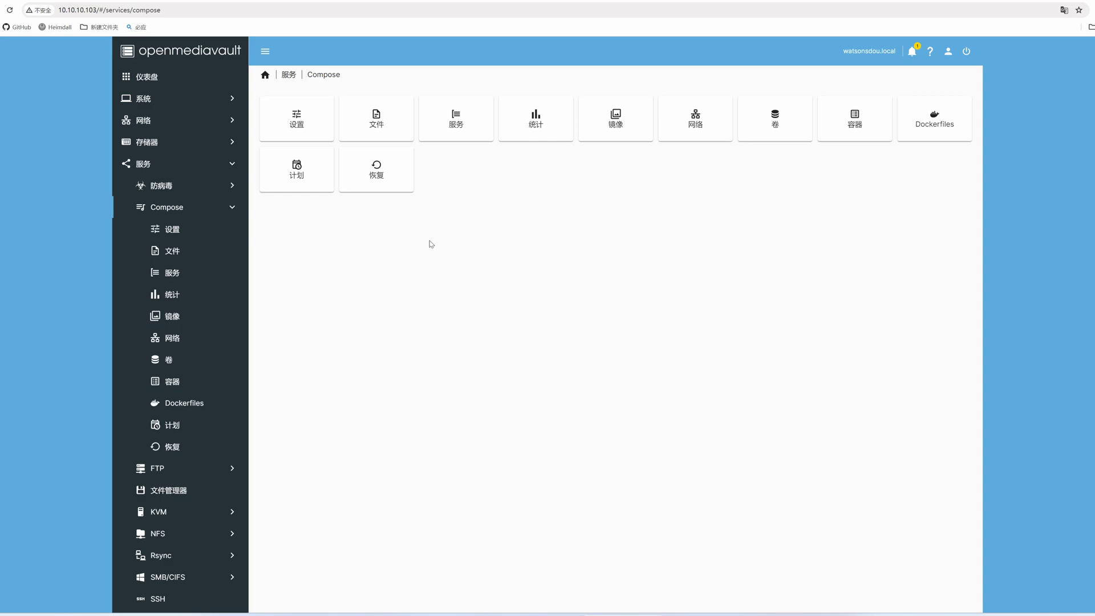
Step: Add a jellyfin compose file from the example templates, save it, and open its editor
click(363, 121)
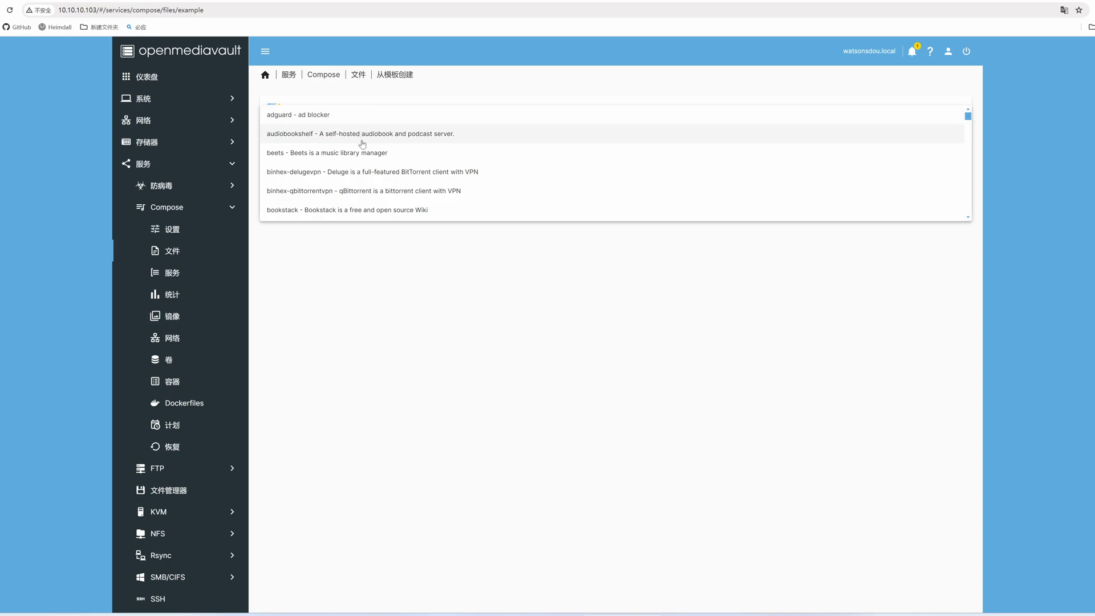
scroll(361, 156, down, 5)
click(355, 160)
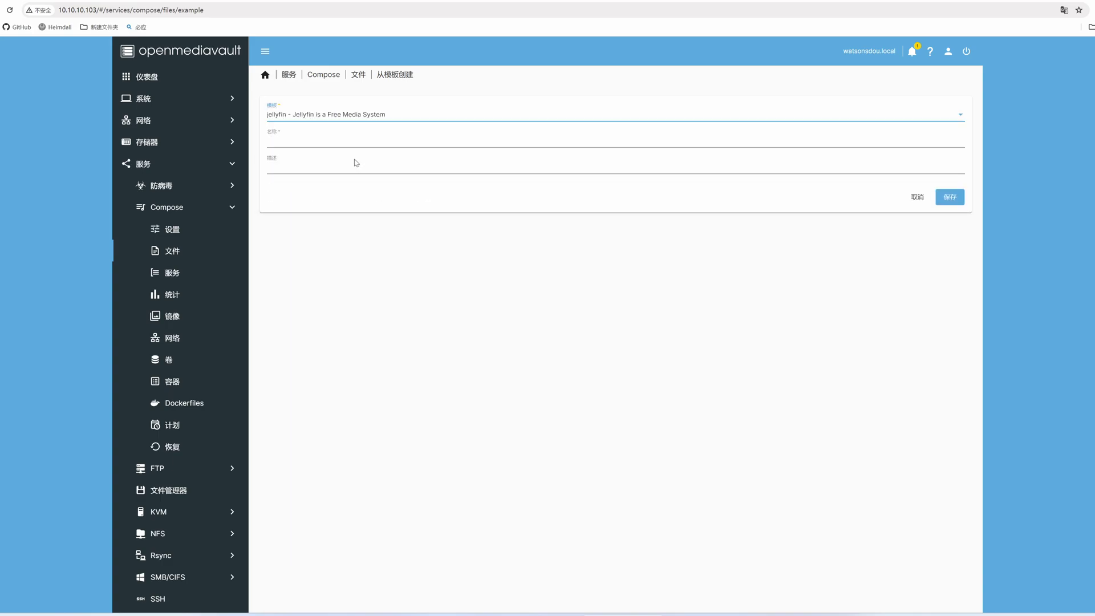
click(947, 198)
click(294, 115)
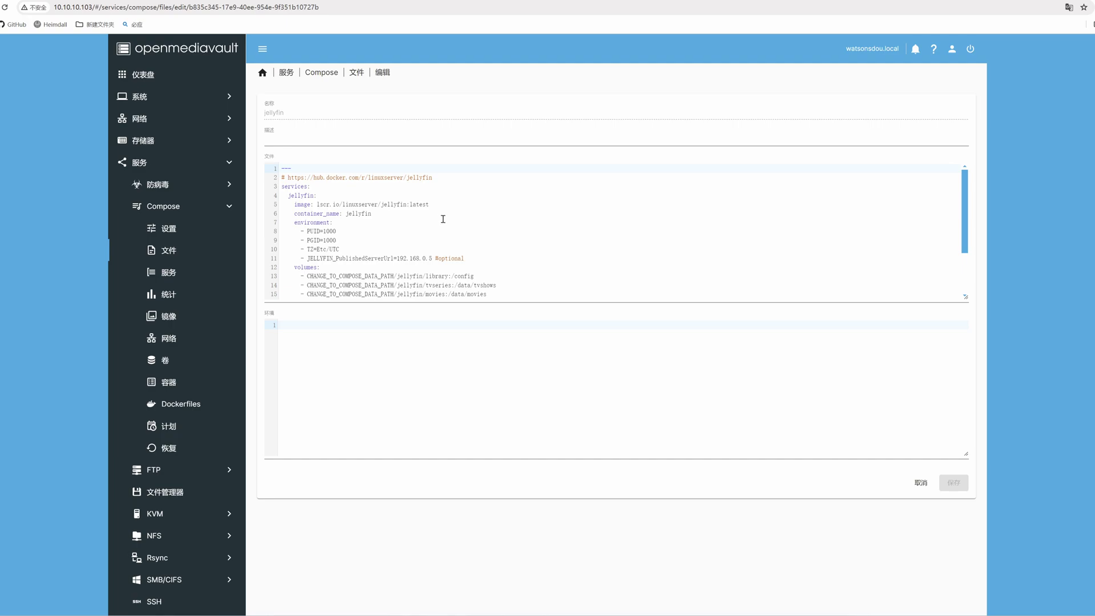
scroll(443, 219, down, 2)
scroll(443, 219, down, 1)
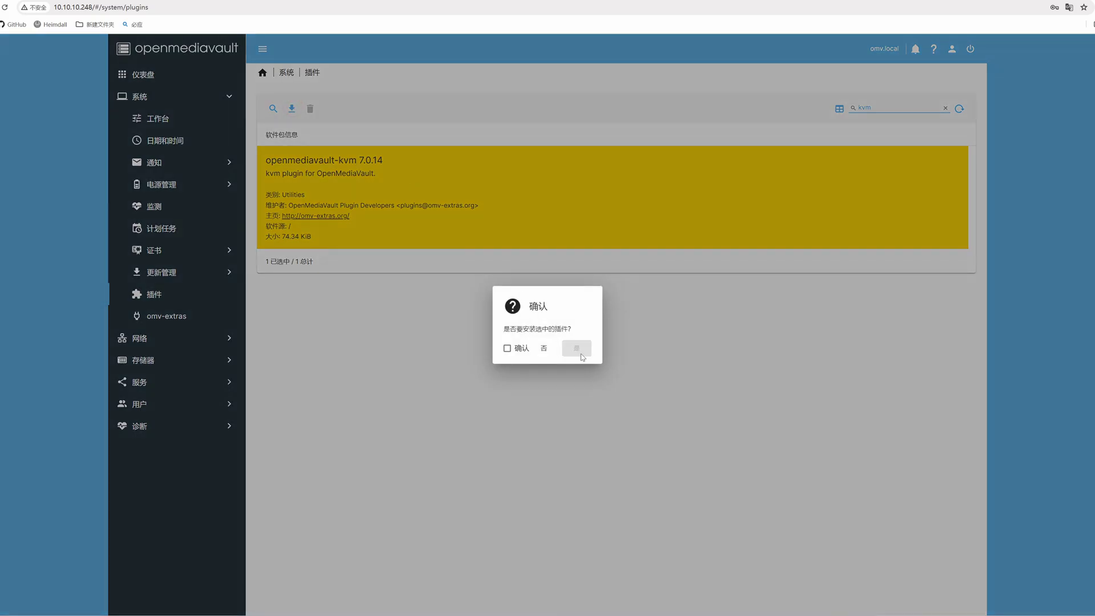
Step: Tick the confirmation checkbox and confirm installing the KVM plugin
click(507, 348)
click(576, 348)
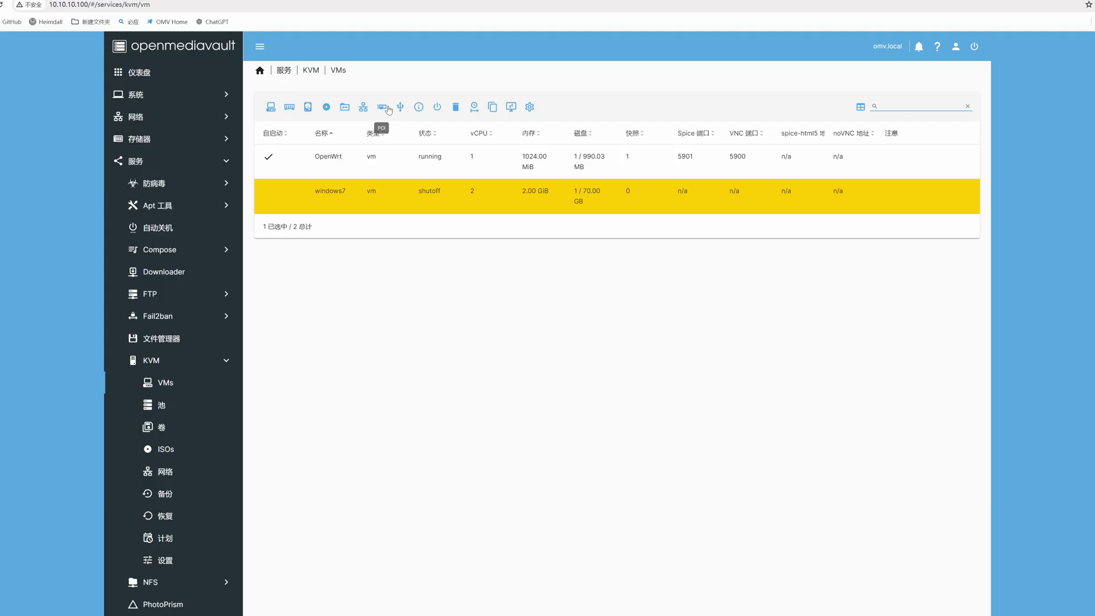
Step: In windows7's Add PCI device dialog, list the host PCI devices available for passthrough
click(382, 107)
click(403, 130)
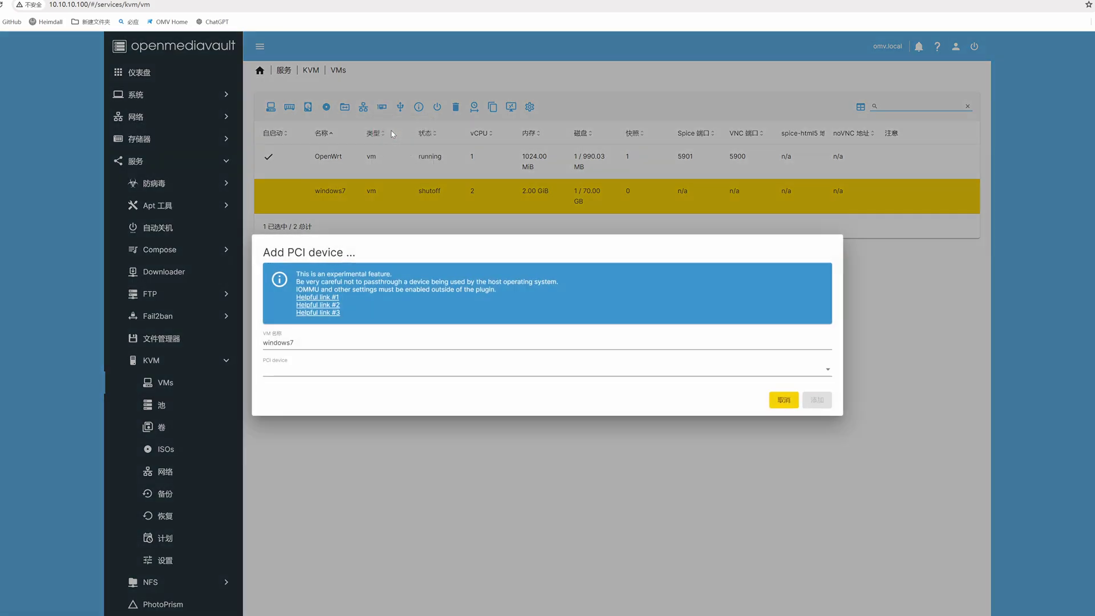
click(382, 374)
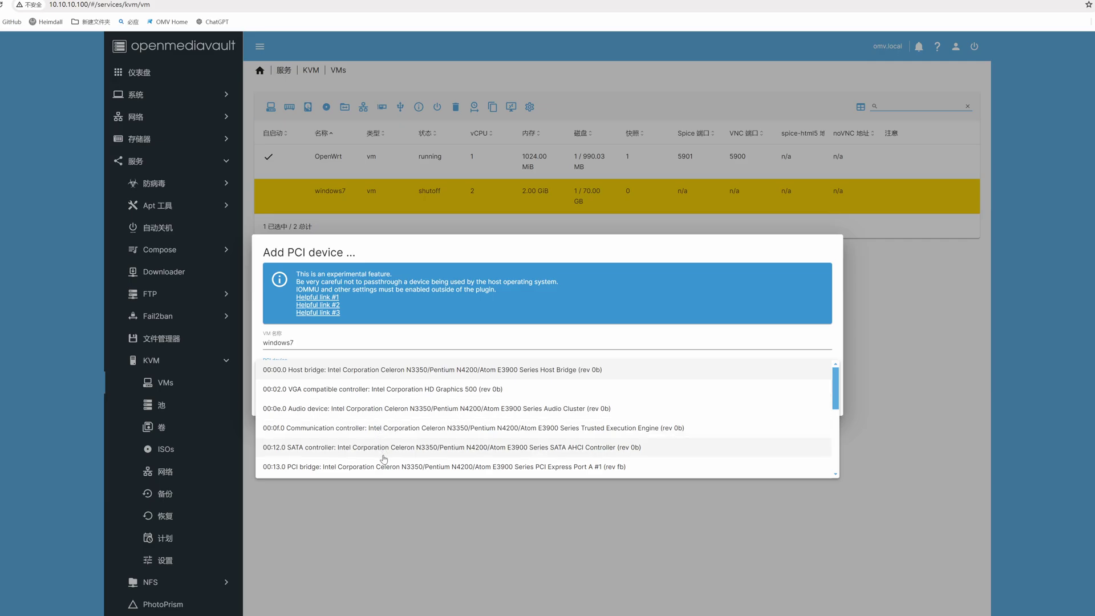
scroll(383, 460, down, 5)
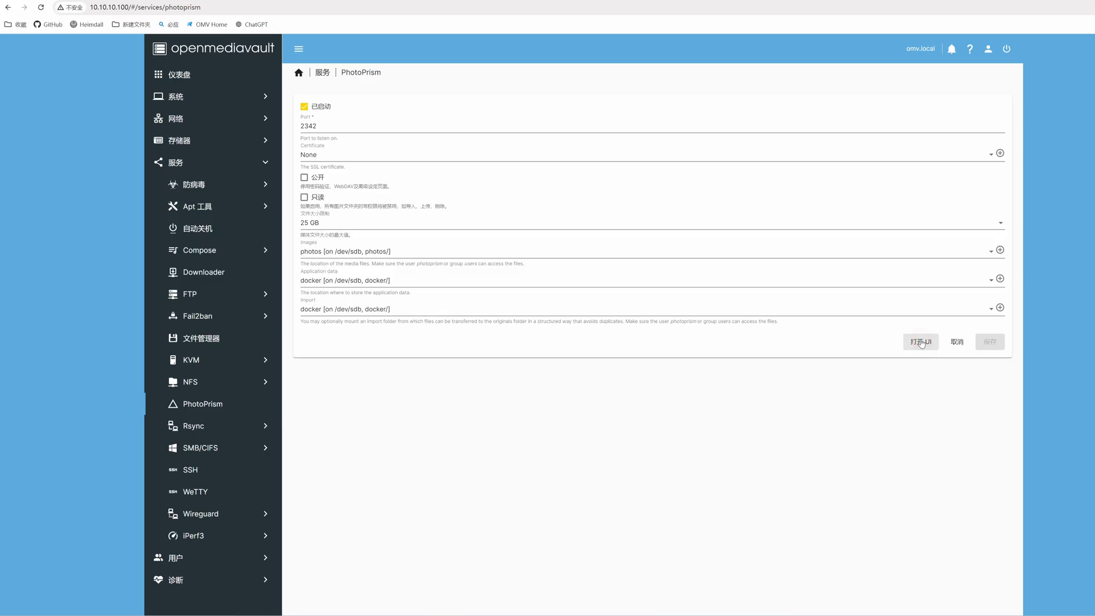
Step: Open the PhotoPrism web interface and sign in with the saved username and password
click(920, 340)
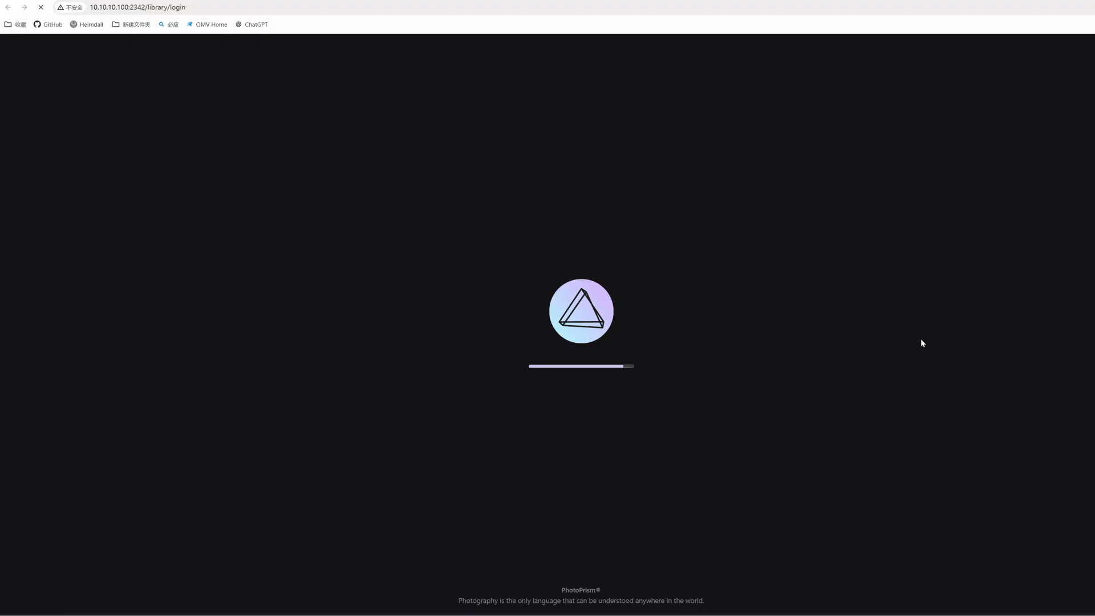
click(601, 342)
click(548, 365)
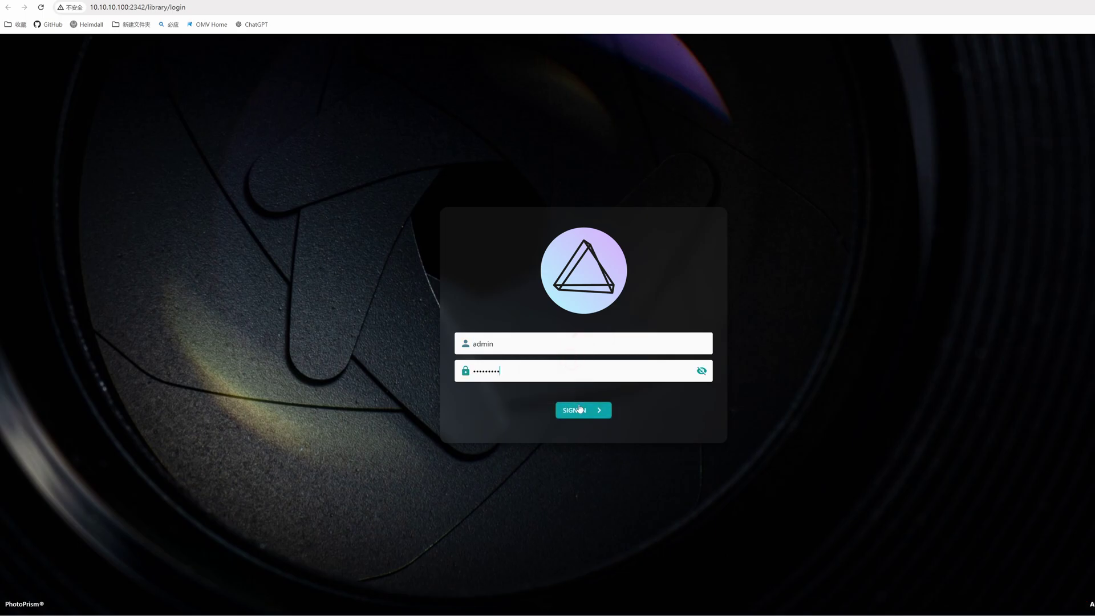
click(583, 410)
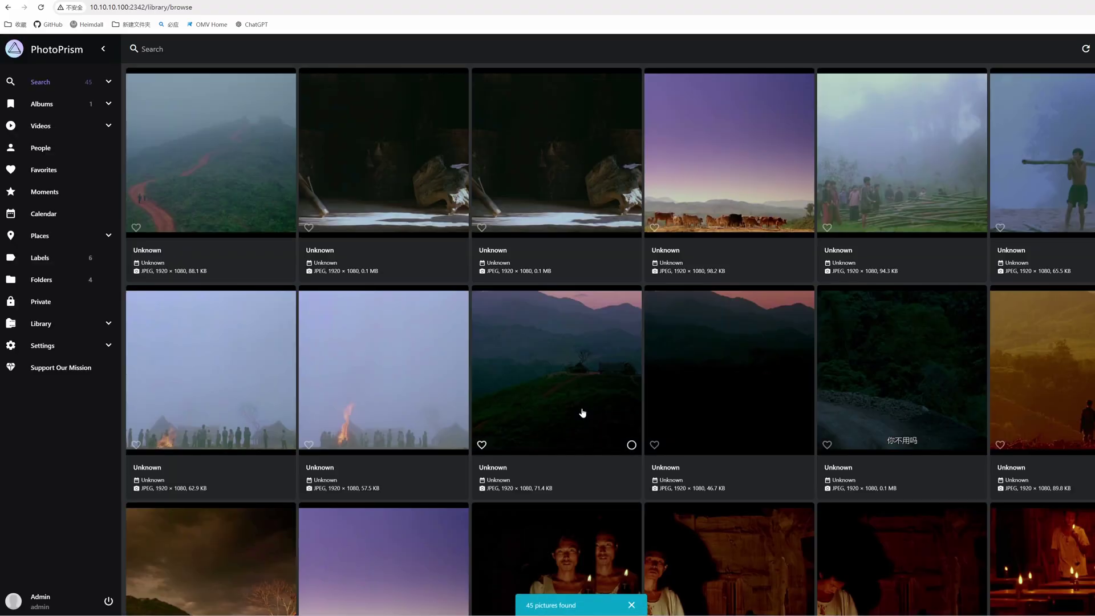
Step: Scroll through the photo grid of the 45-picture library
scroll(583, 410, down, 4)
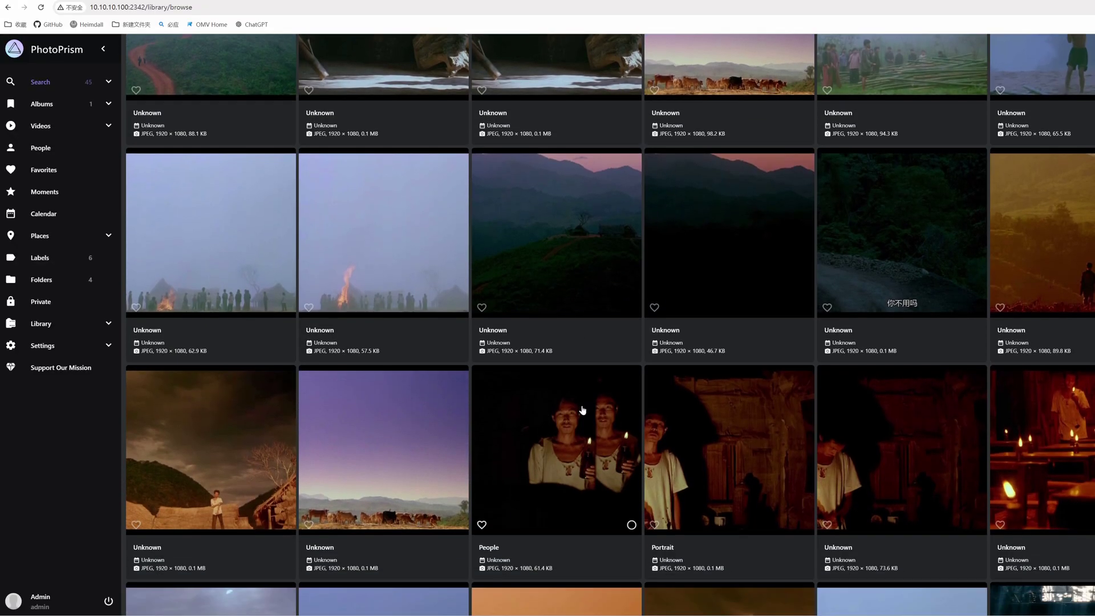
scroll(582, 410, down, 13)
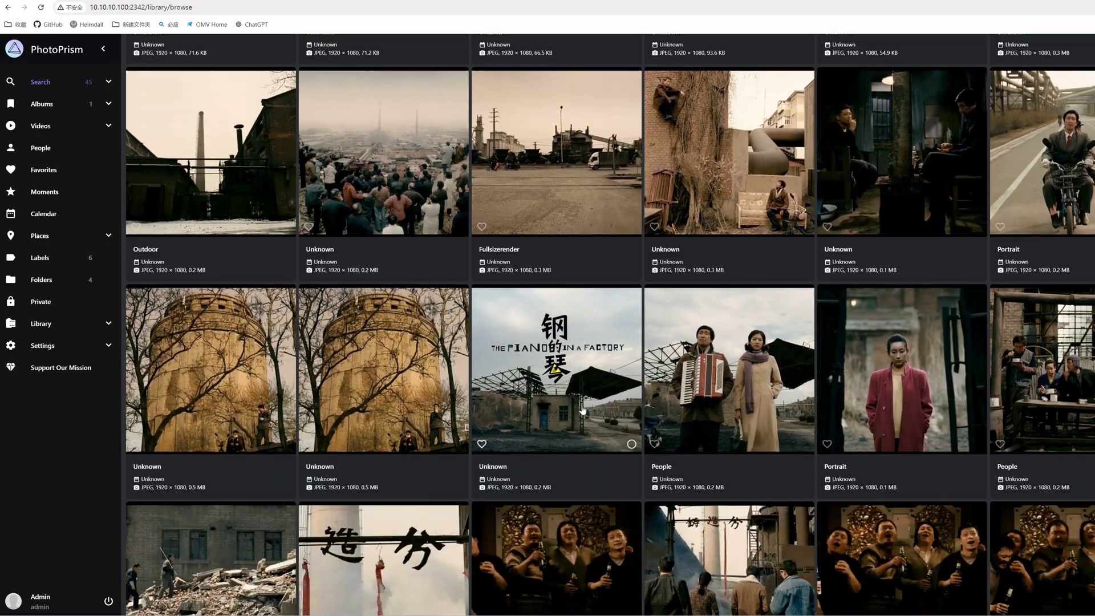
scroll(582, 410, down, 3)
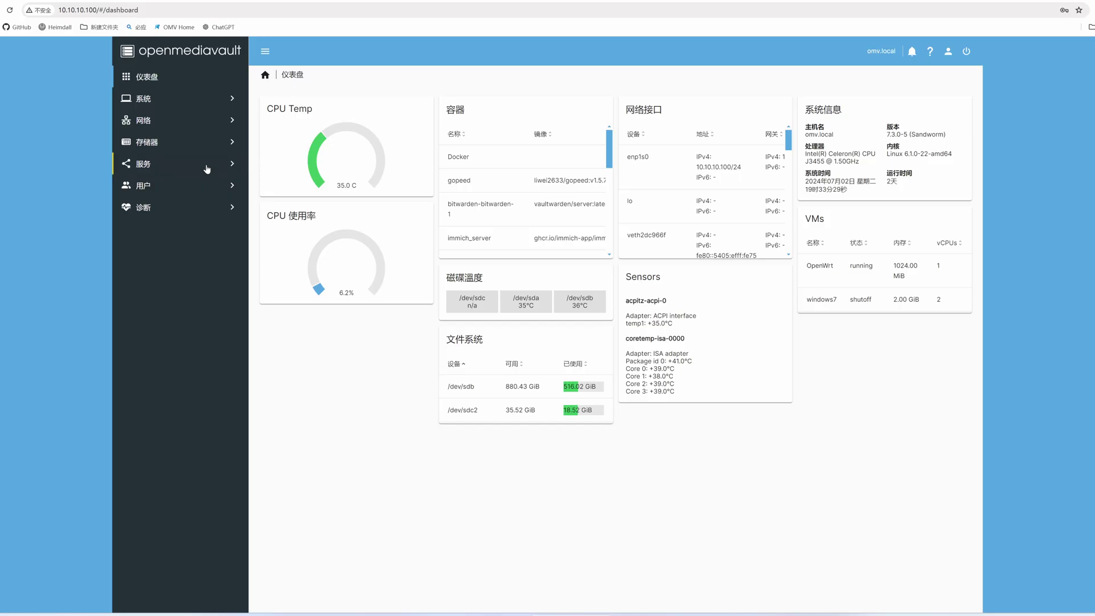
Step: Review the omv tunnel's edit settings under Services > WireGuard > 隧道
click(144, 163)
click(163, 513)
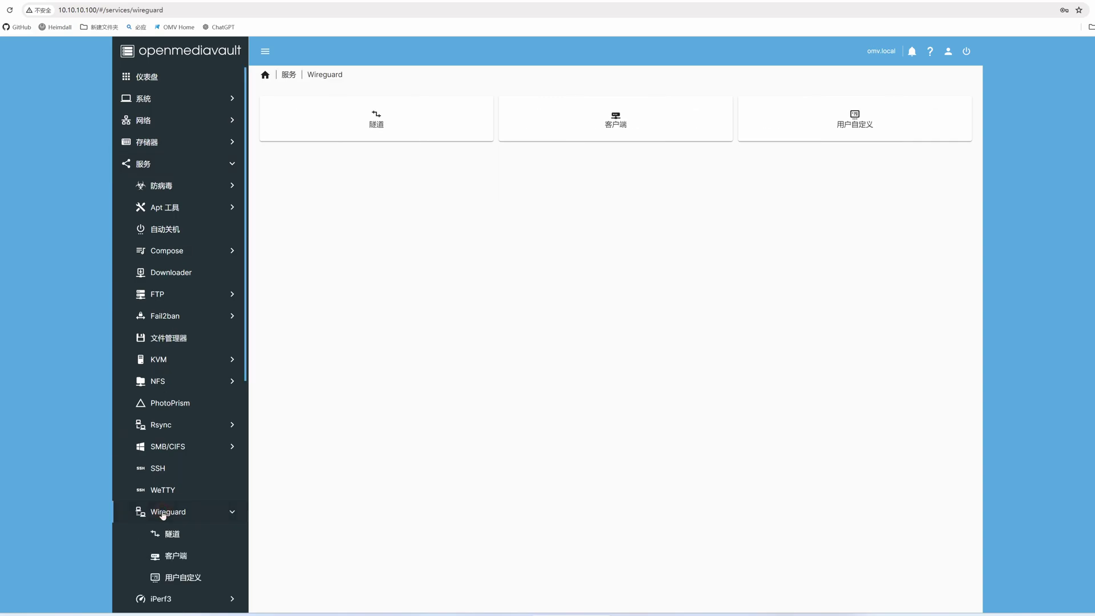
click(394, 127)
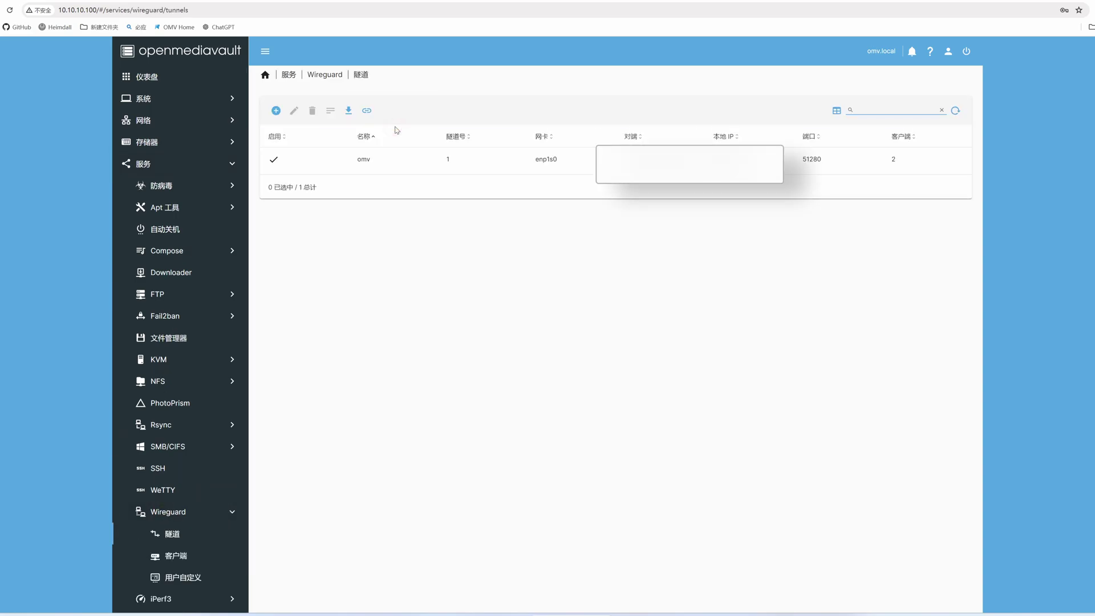
click(377, 163)
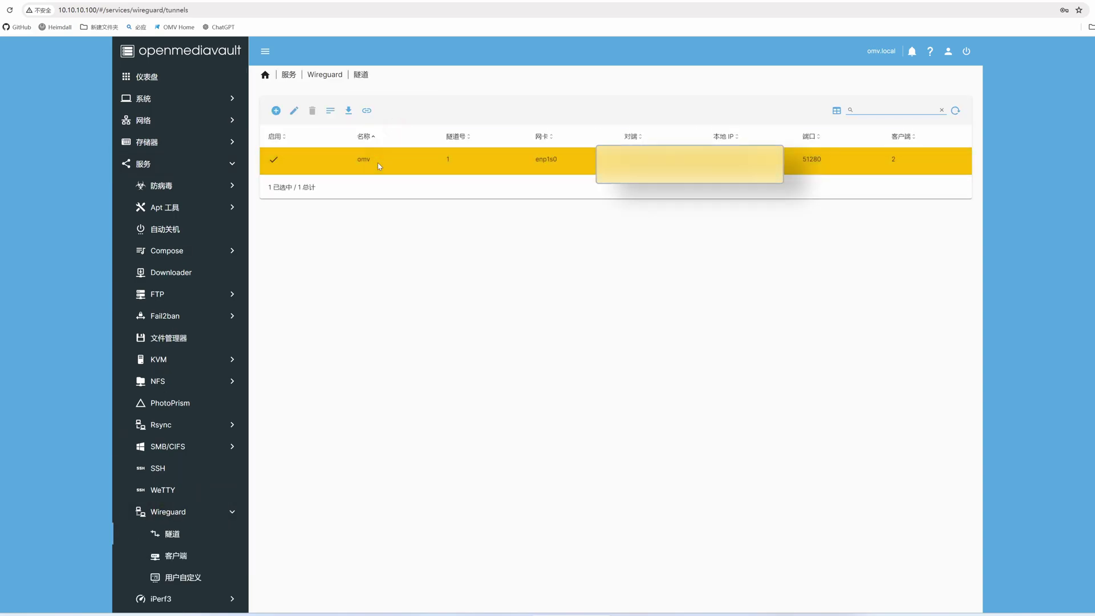
click(293, 111)
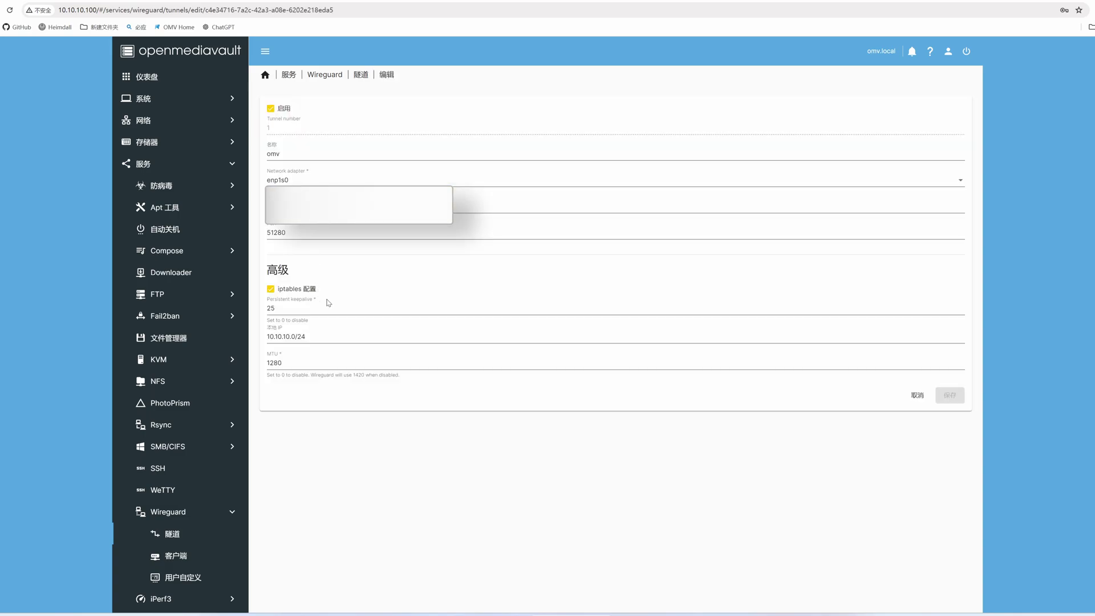
click(361, 78)
Step: Show the WireGuard clients list and select the iPhone and samsung clients
click(324, 75)
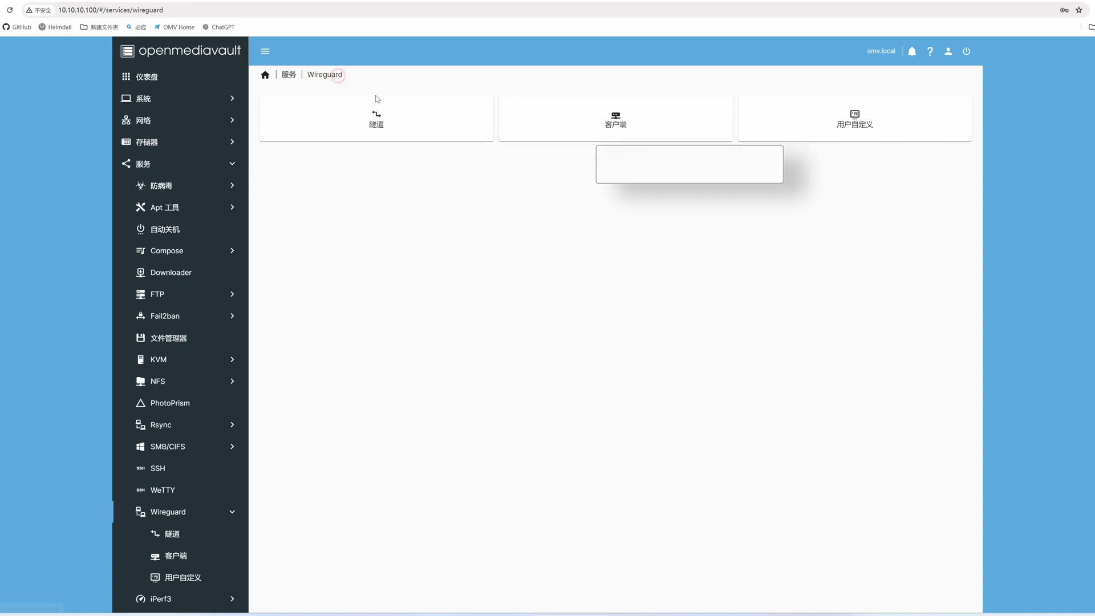
click(579, 116)
click(474, 188)
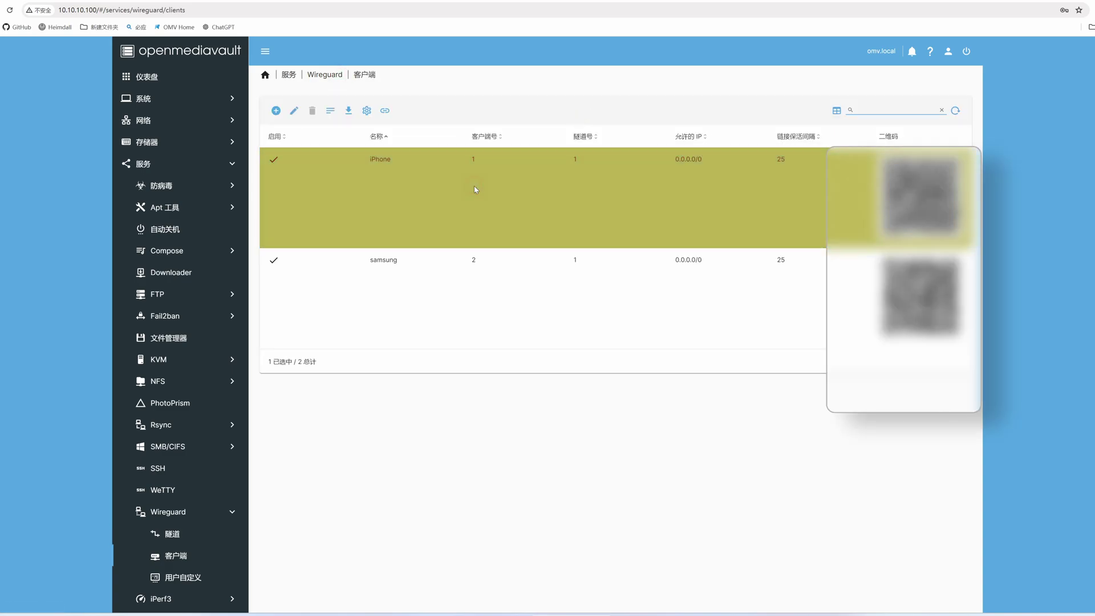
click(465, 272)
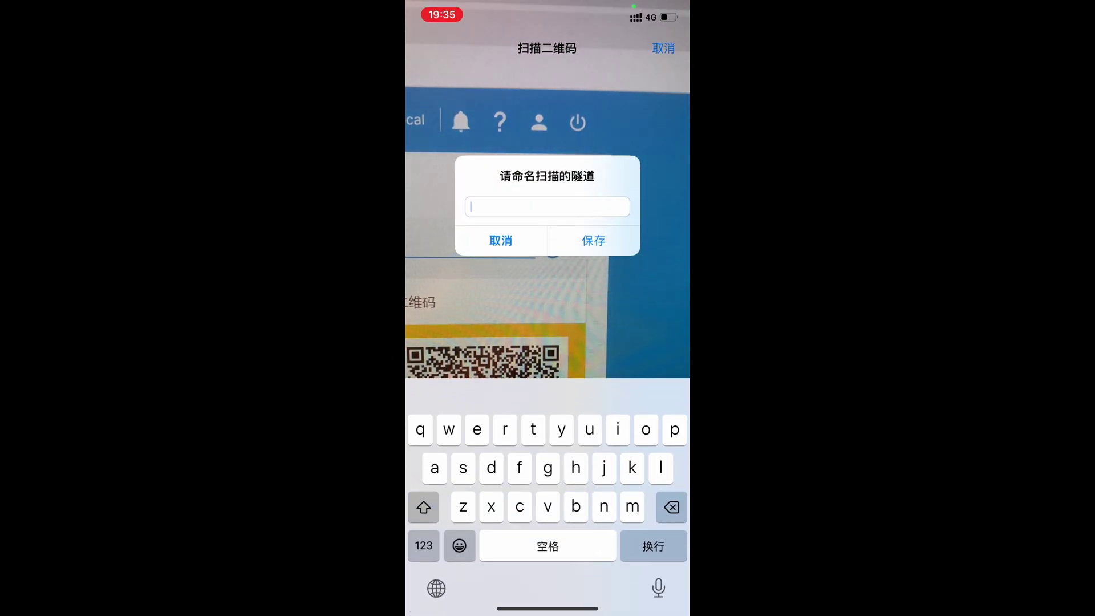
Step: Name the scanned tunnel, then view OpenWrt at 10.10.10.1 and NAS files at 10.10.10.100
text(i)
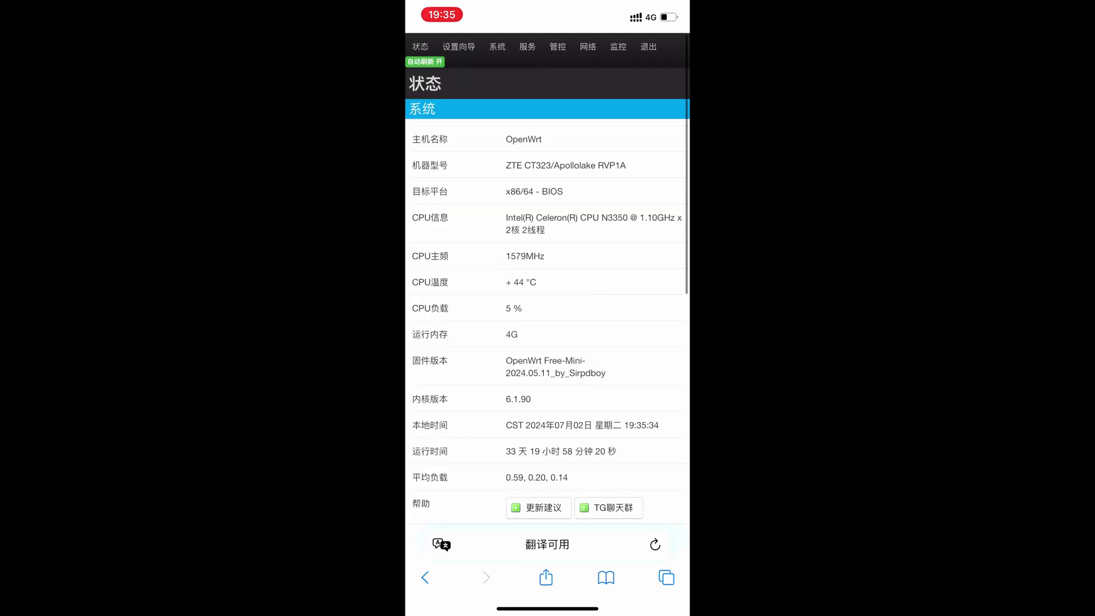
scroll(547, 334, down, 1)
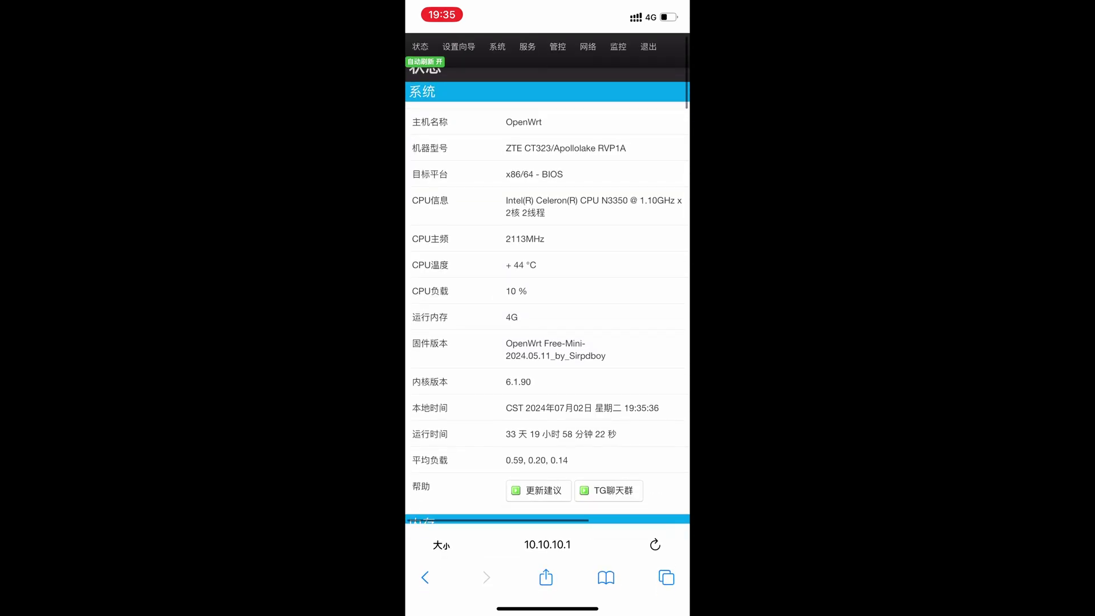
scroll(548, 334, down, 1)
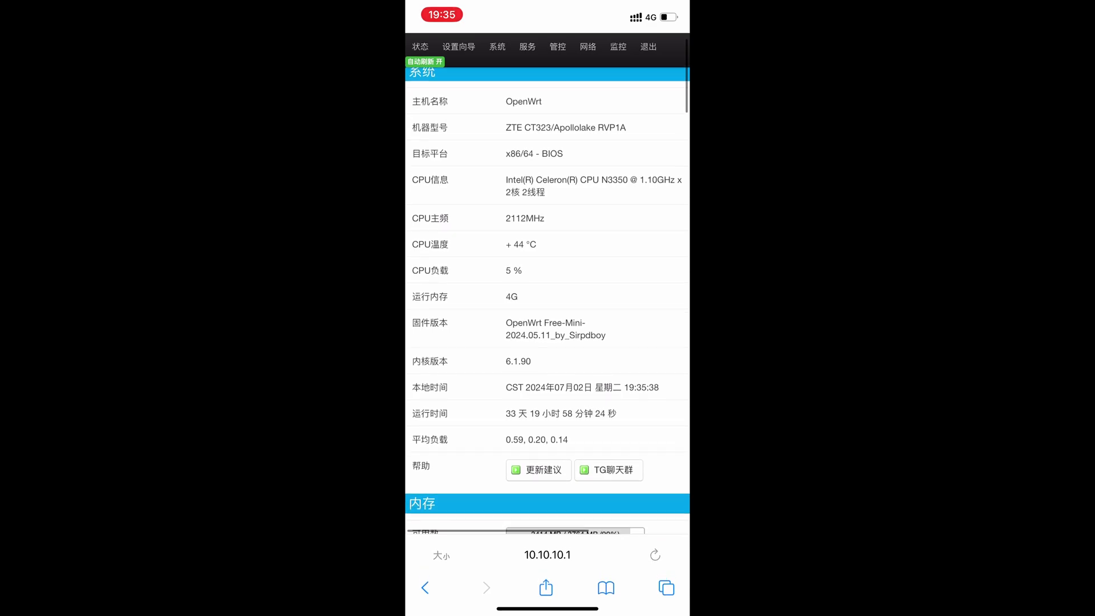
scroll(547, 334, up, 1)
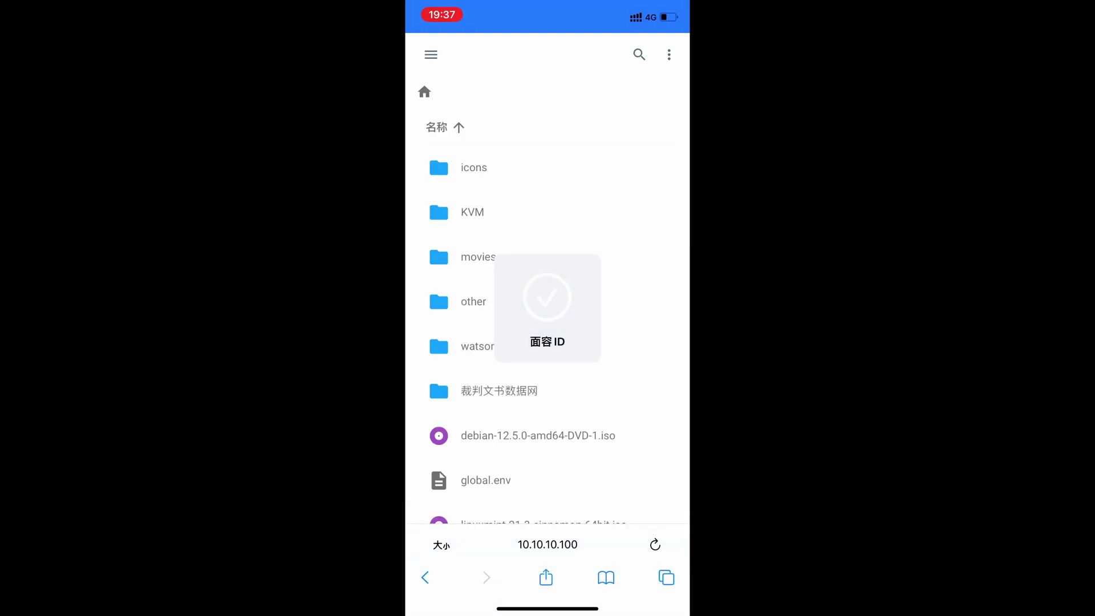
scroll(548, 319, down, 1)
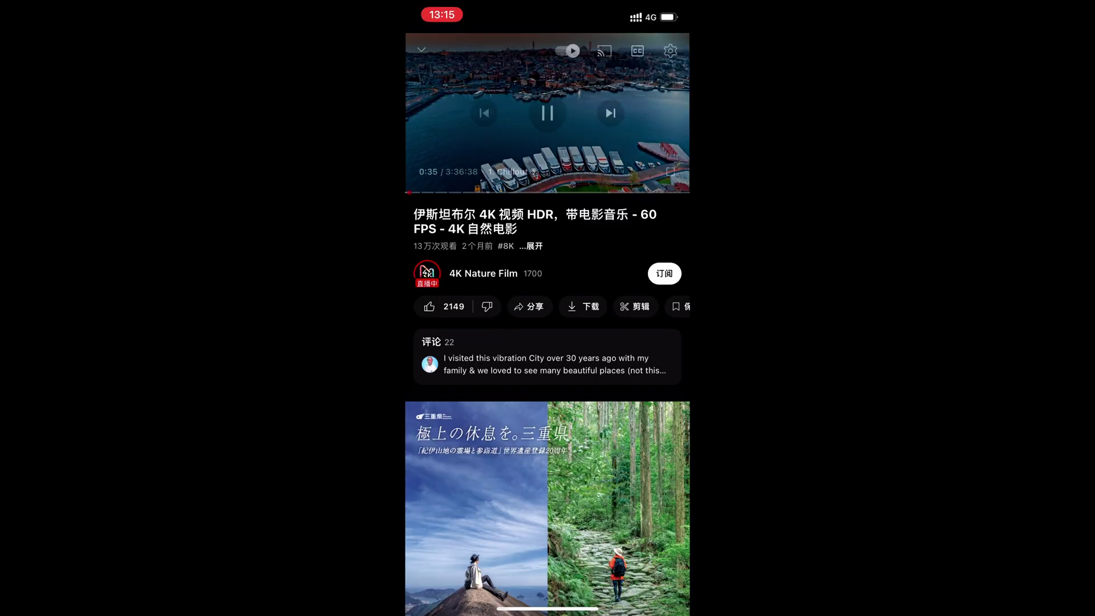
Step: Scrub the Istanbul 4K video forward to roughly 1:02:16
drag(454, 193, 487, 192)
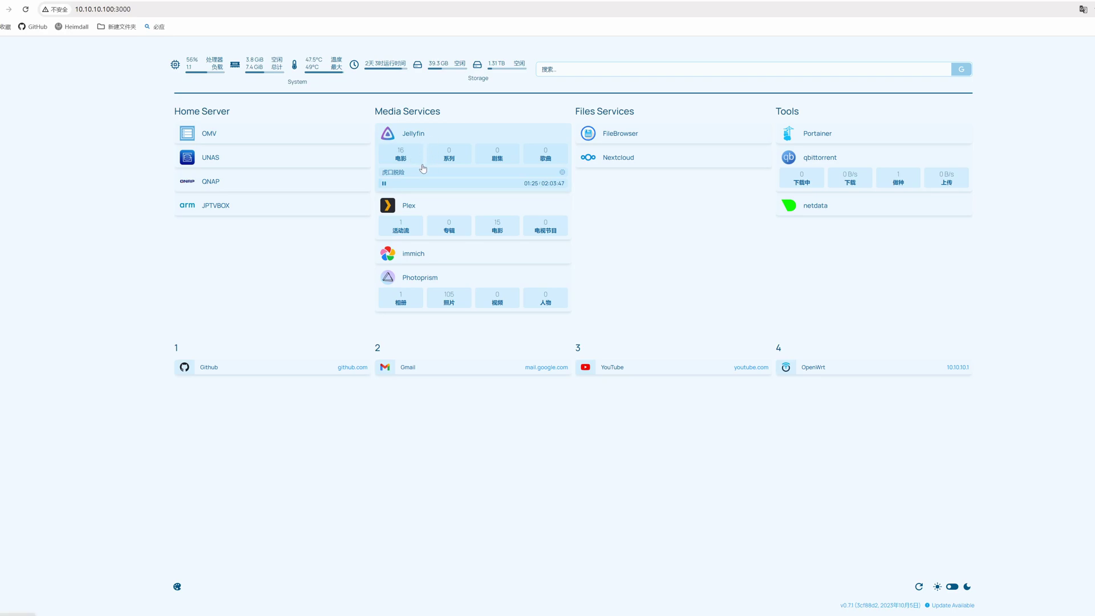
click(384, 184)
click(385, 184)
click(385, 184)
click(385, 184)
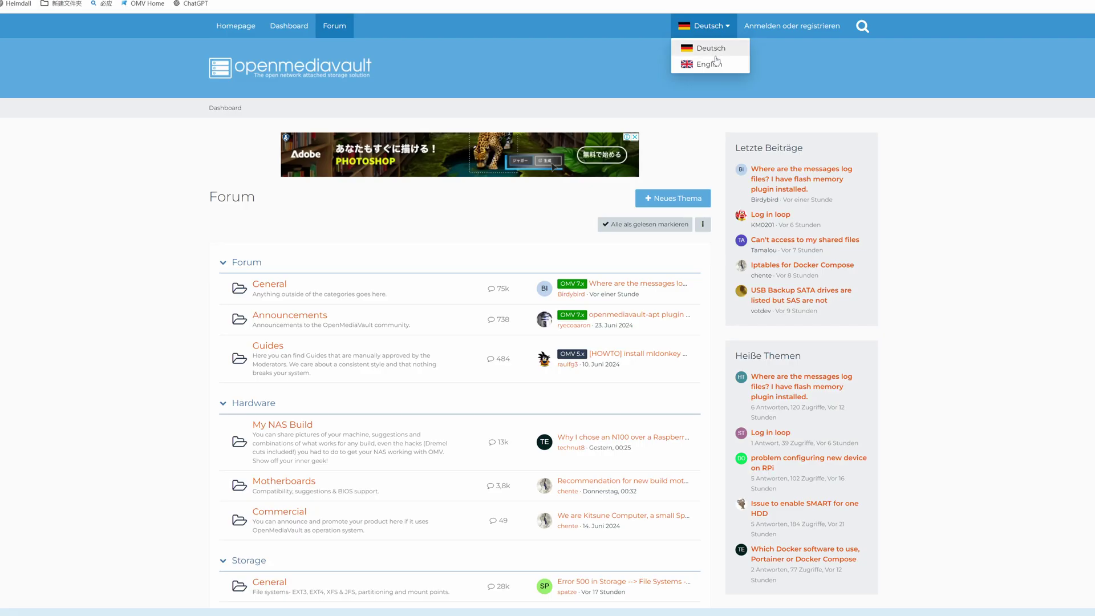
Step: Change the forum language from Deutsch to English and scroll down the board index
click(714, 64)
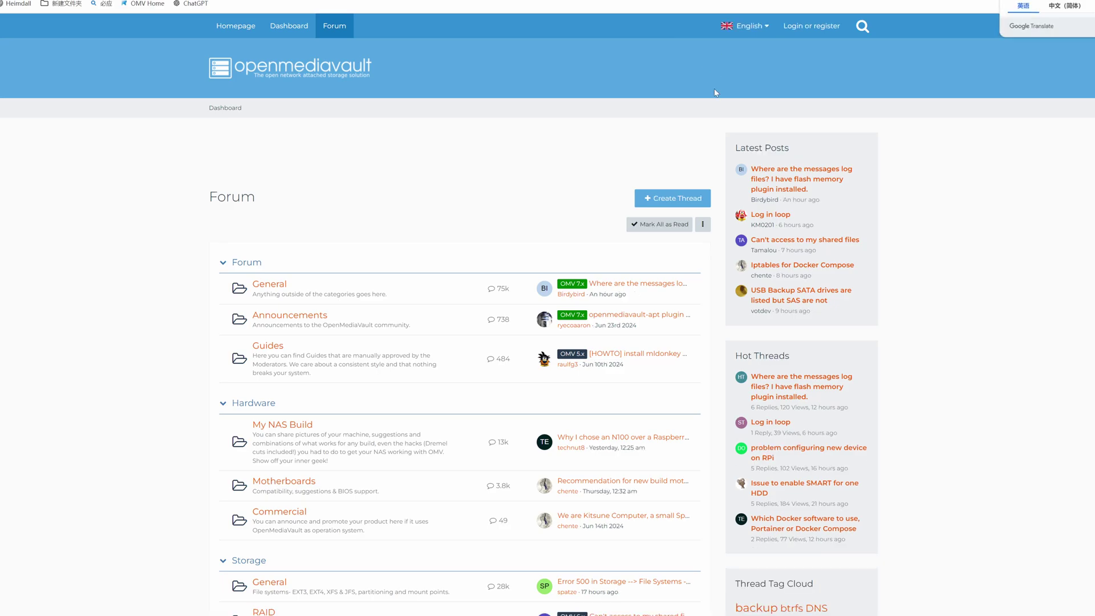
scroll(394, 257, down, 1)
scroll(385, 271, down, 5)
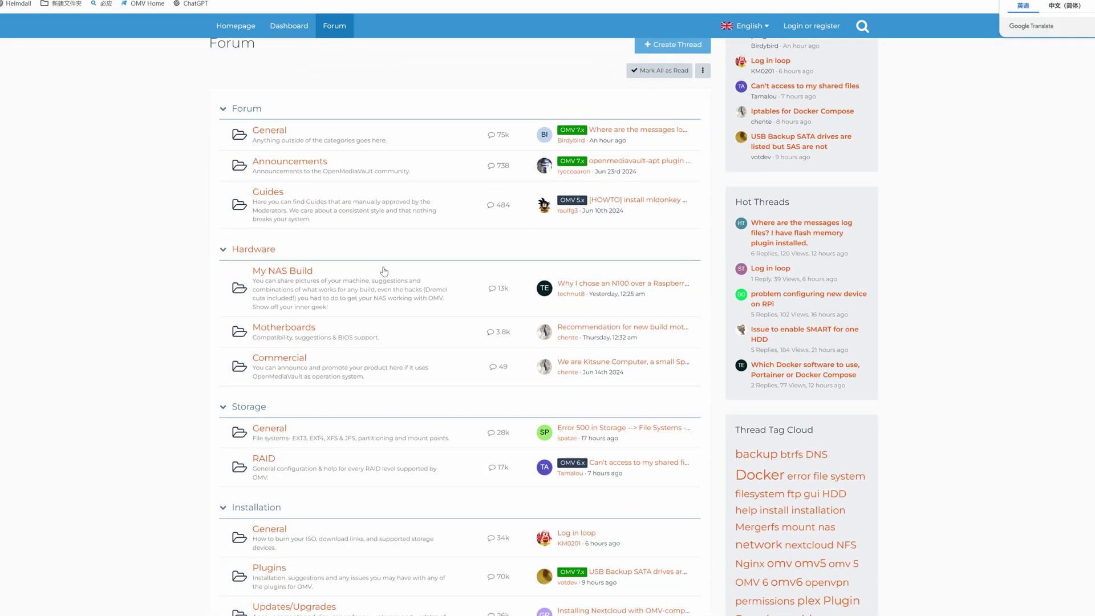
scroll(385, 271, down, 4)
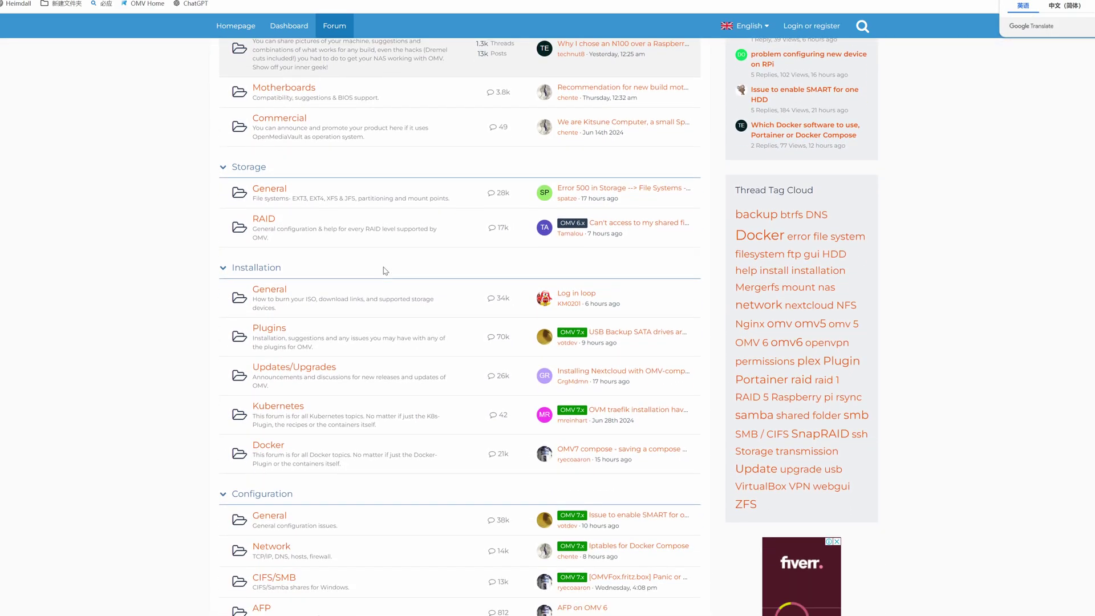
scroll(385, 270, down, 3)
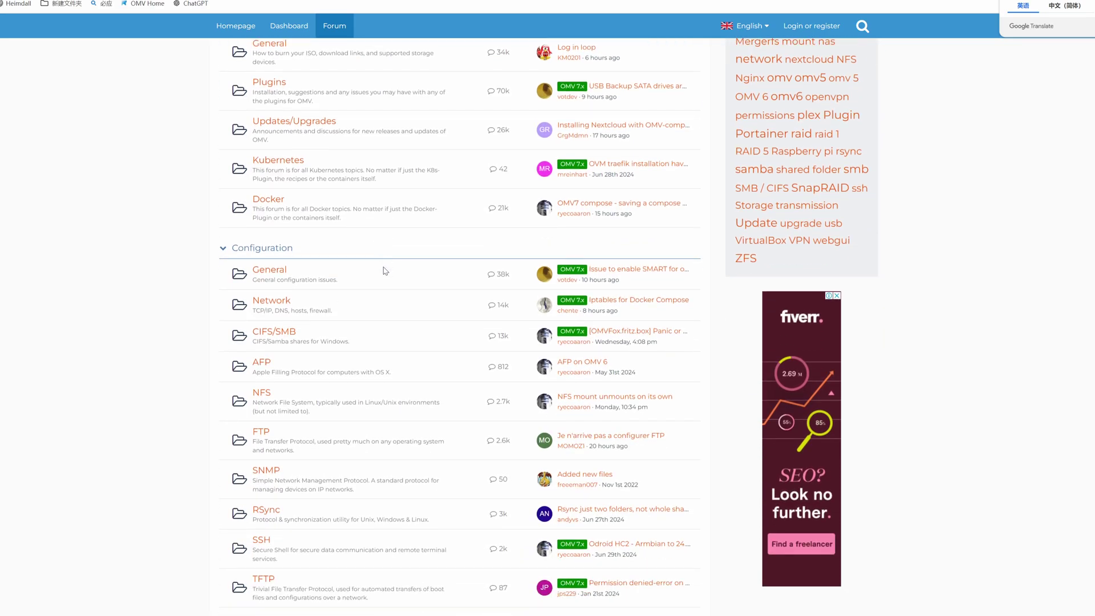